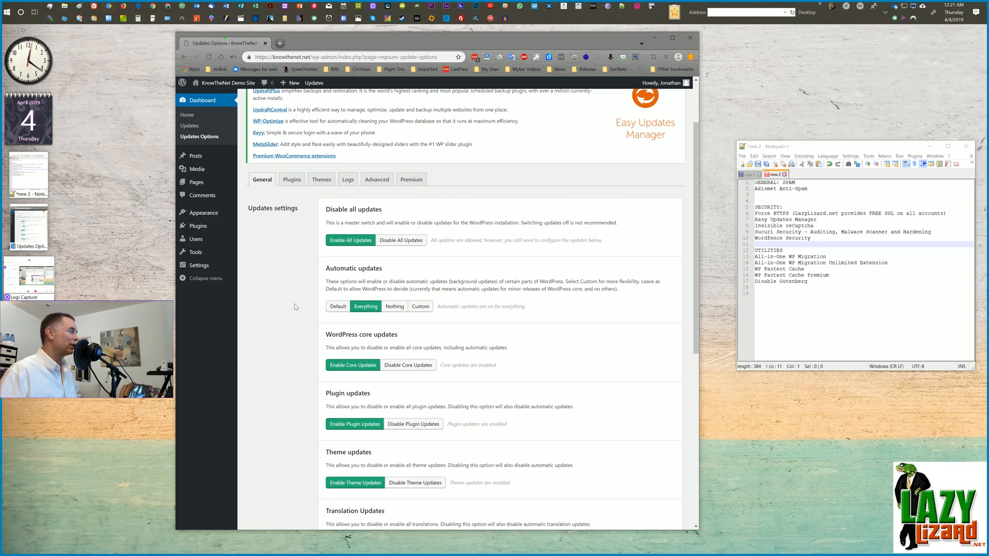
- Disable the browser nag in the general settings of Easy Updates Manager
scroll(296, 314, down, 1)
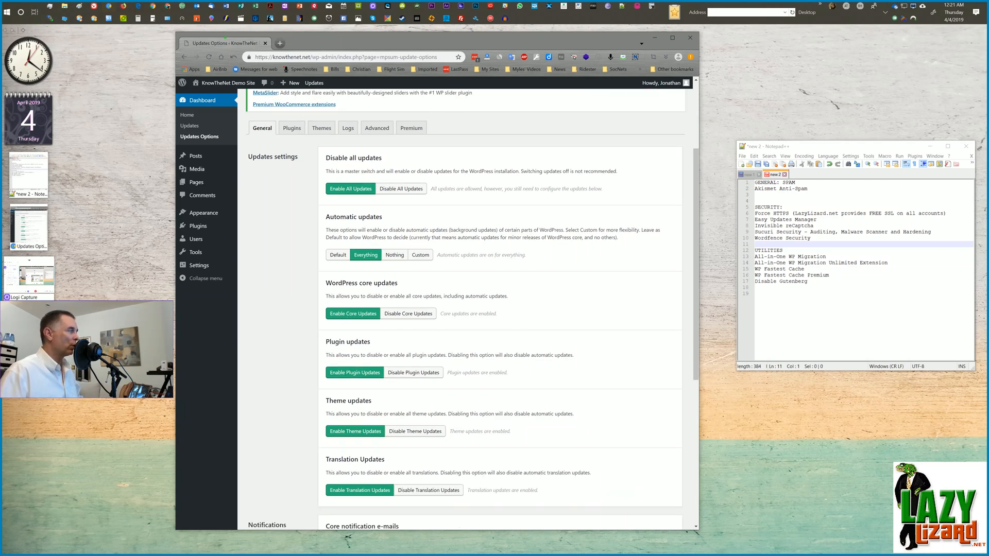
scroll(323, 315, down, 2)
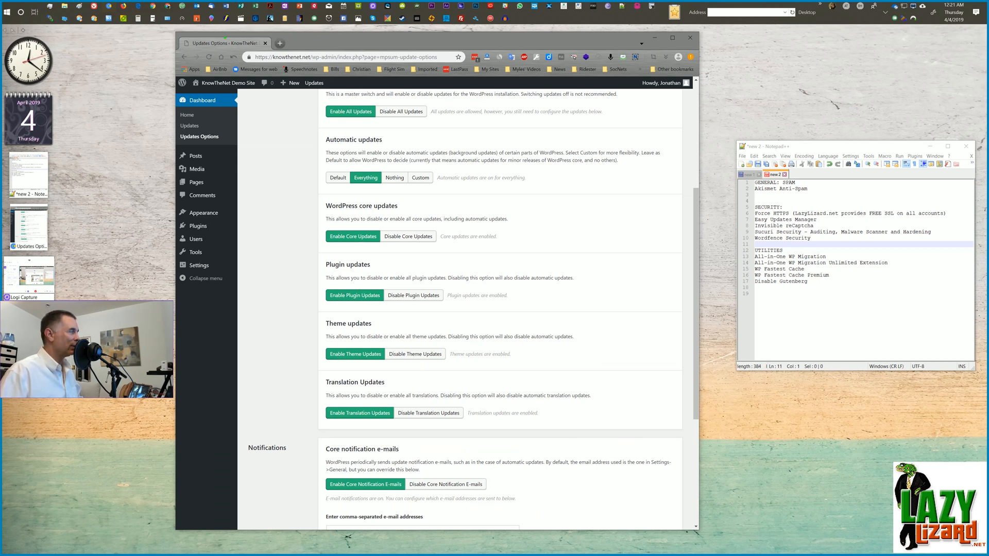
scroll(308, 339, down, 2)
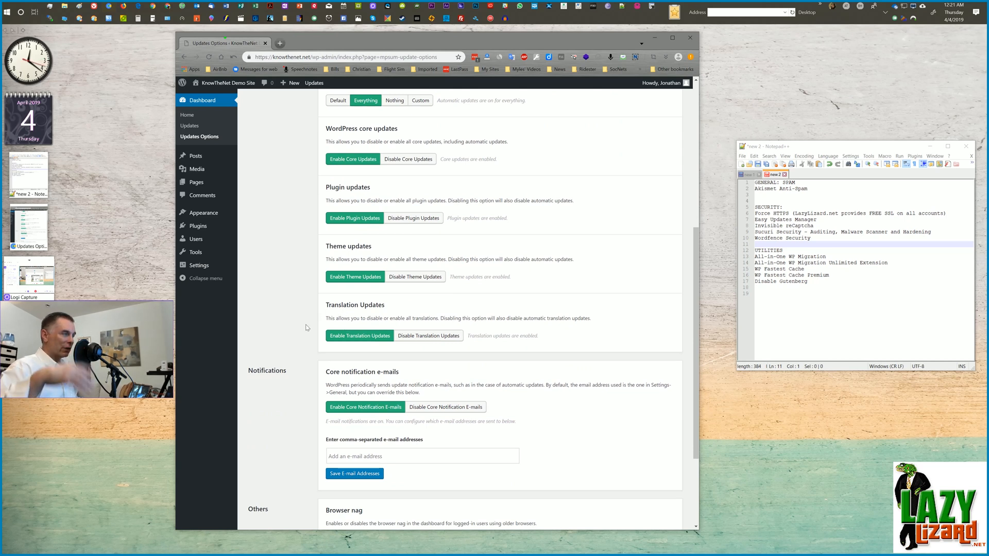
scroll(308, 343, down, 1)
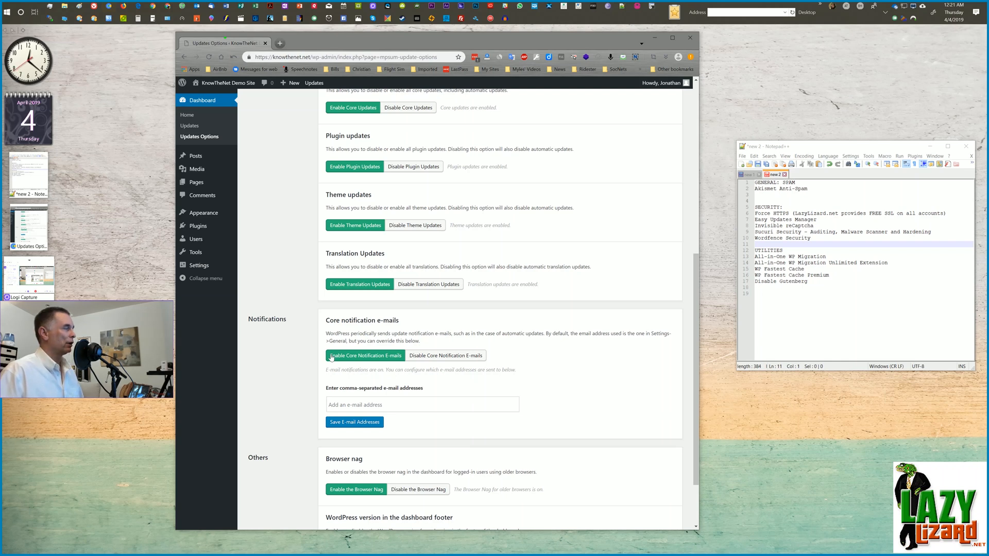
scroll(320, 361, down, 1)
scroll(318, 362, down, 2)
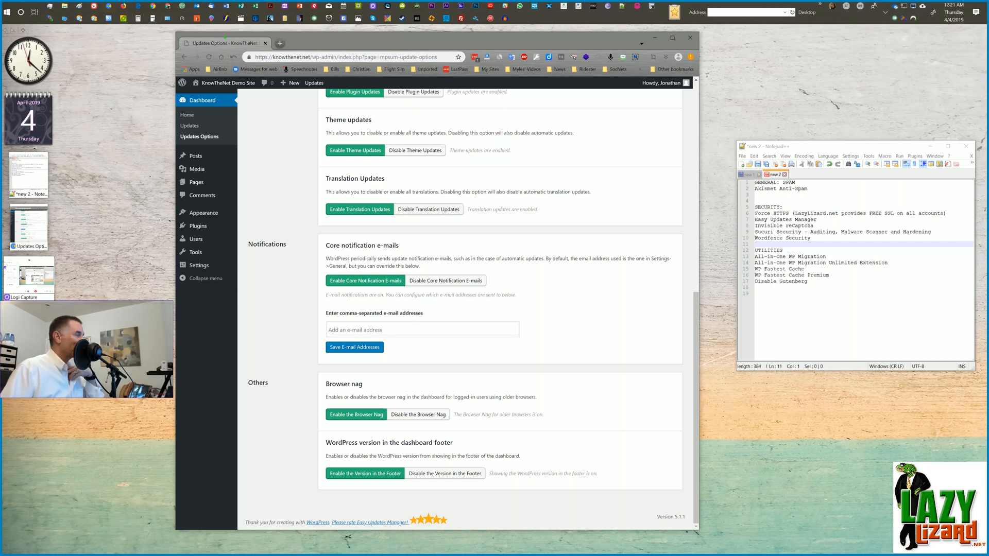
click(406, 416)
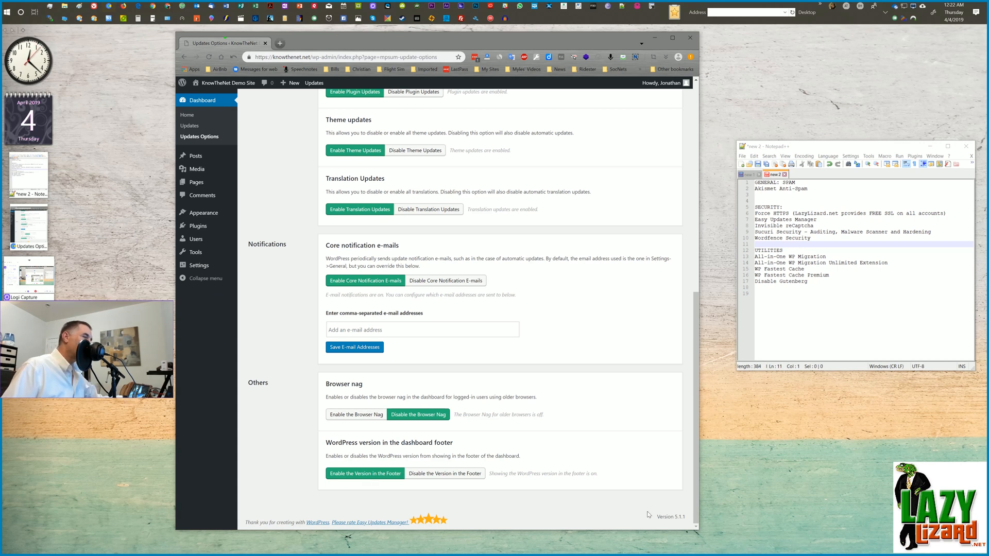
drag(692, 519, 559, 517)
- In the plugin update options, block updates for Akismet Anti-Spam and set them back to allowed
scroll(520, 460, up, 8)
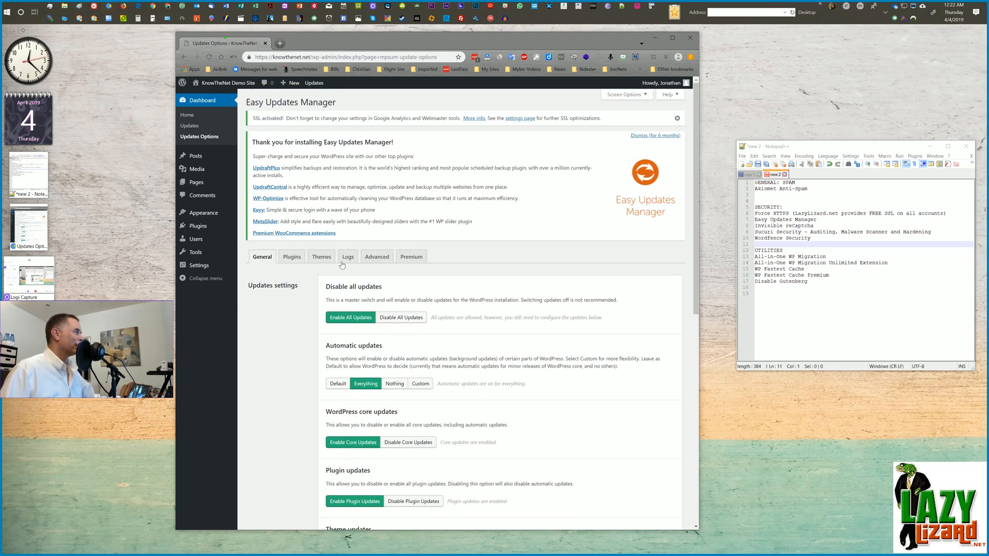
click(293, 257)
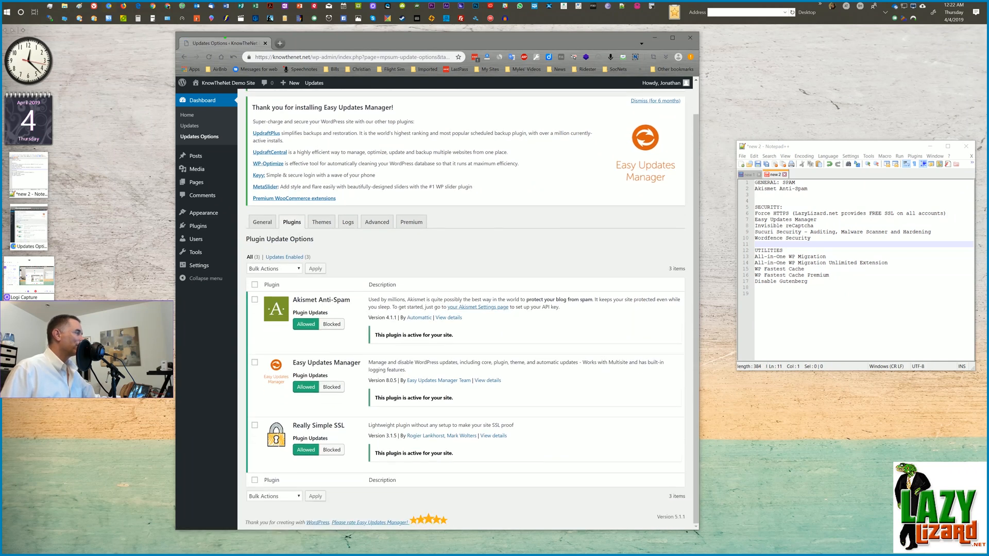
click(332, 324)
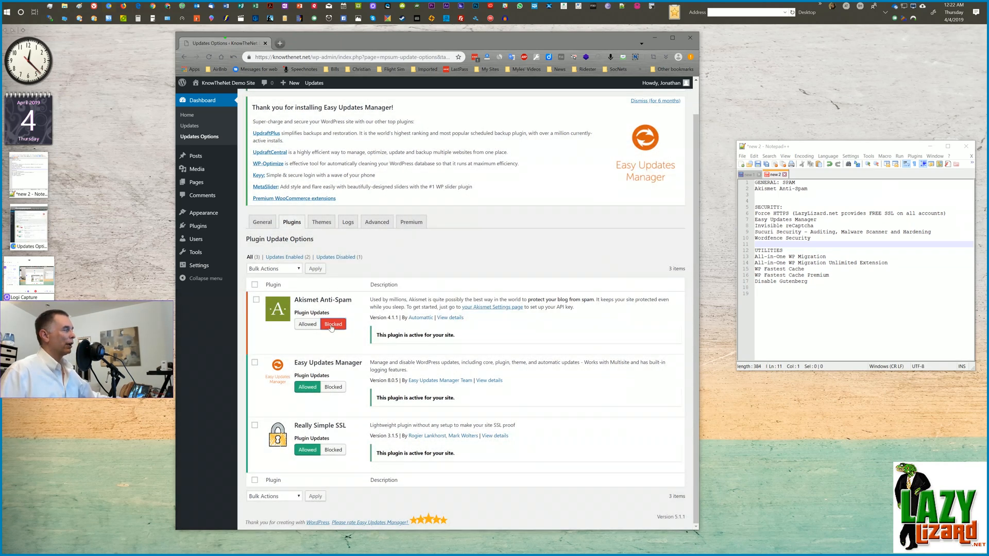
click(308, 325)
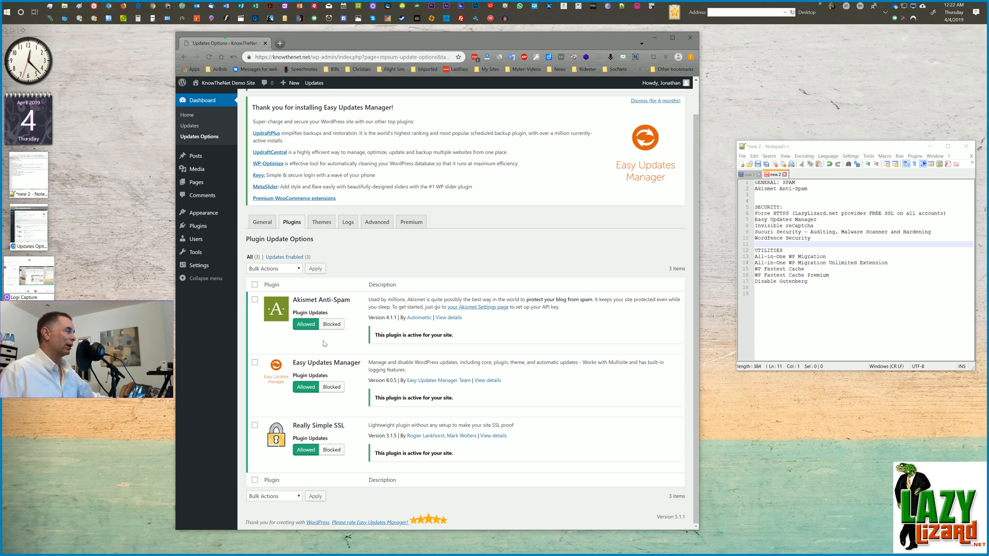
- Try blocking updates for the Easy Updates Manager plugin and return them to allowed
click(333, 387)
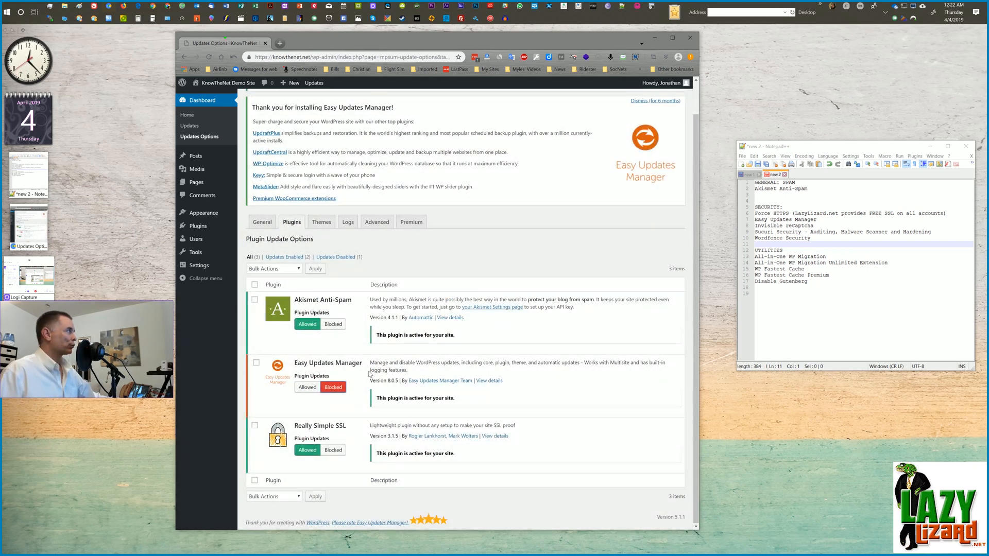
click(308, 388)
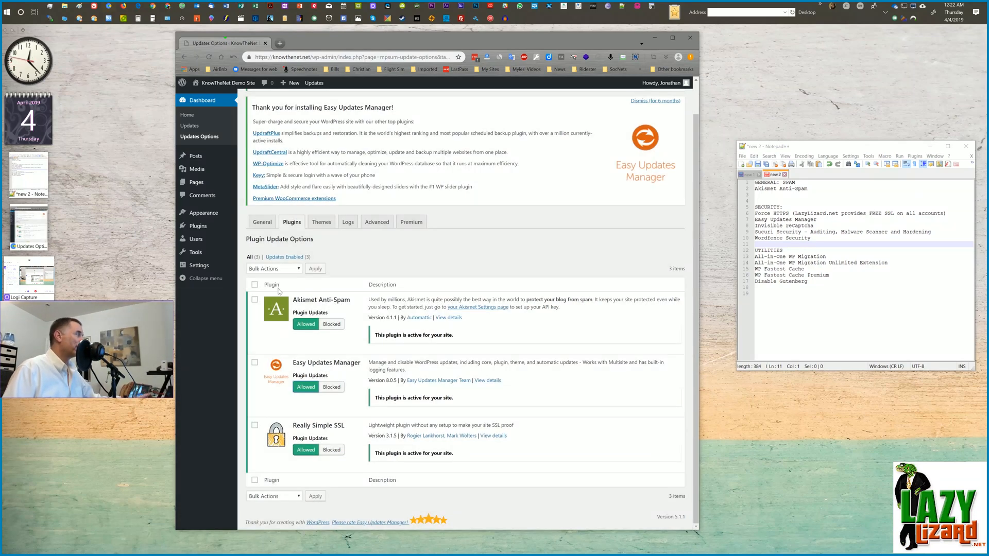
mouse_move(219, 156)
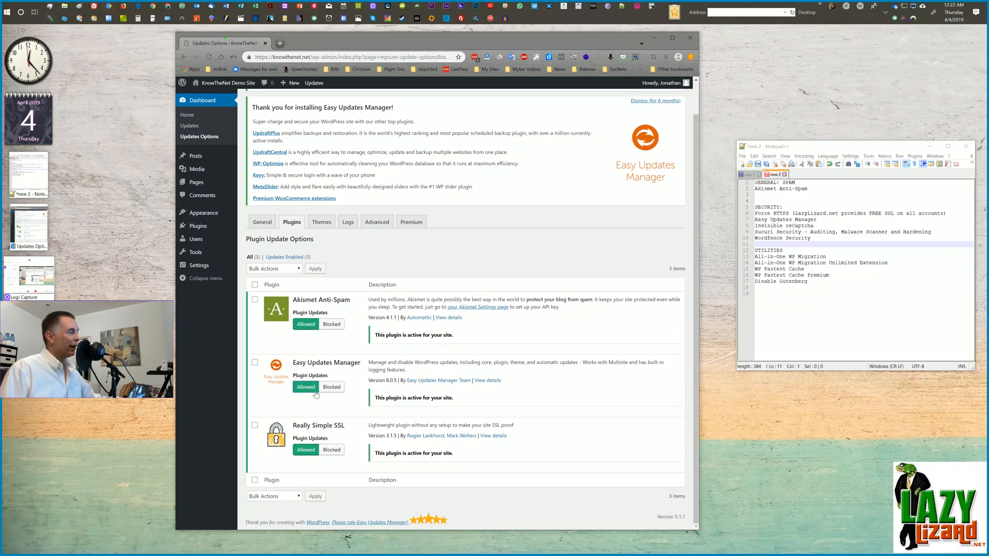
click(332, 388)
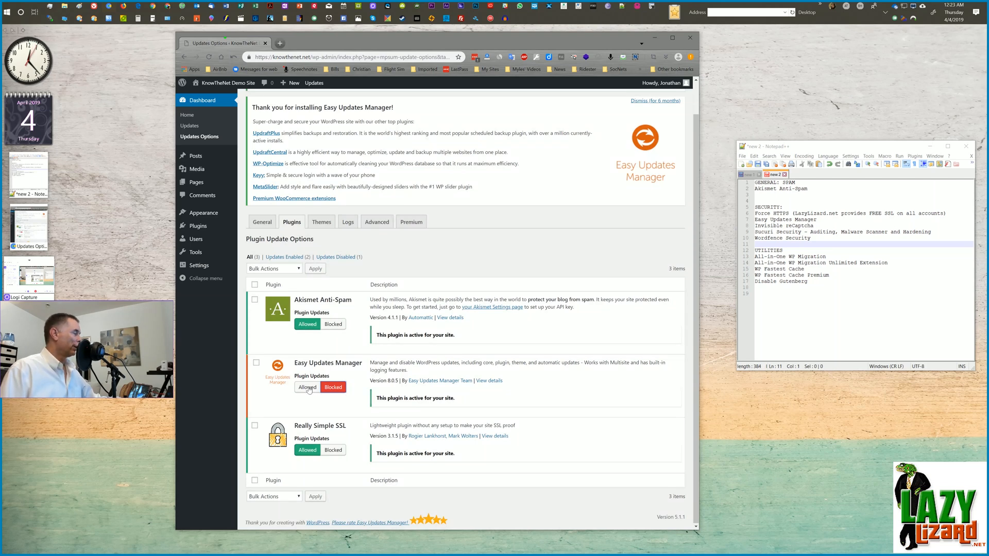
click(308, 388)
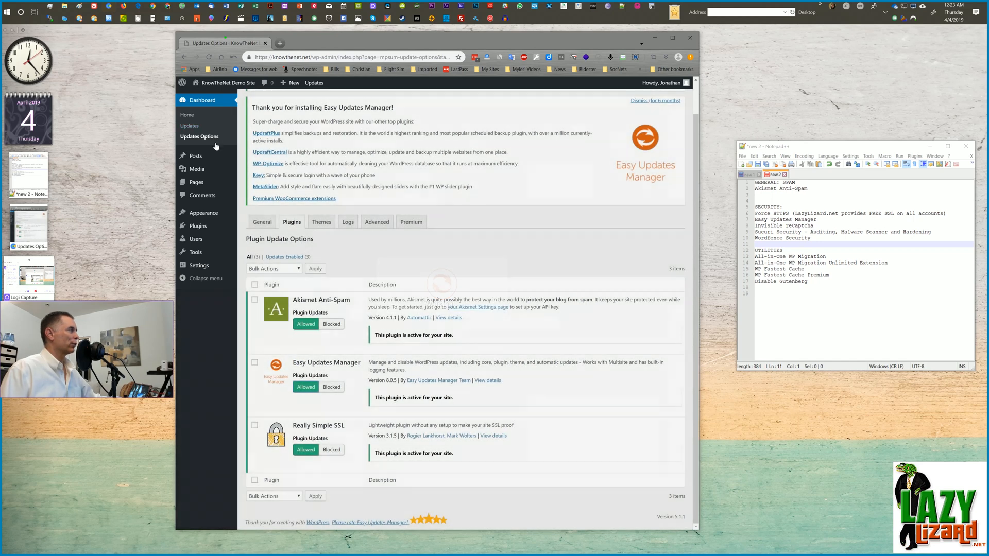
- Search the site's installed plugins for "Invisible recaptcha"
mouse_move(201, 227)
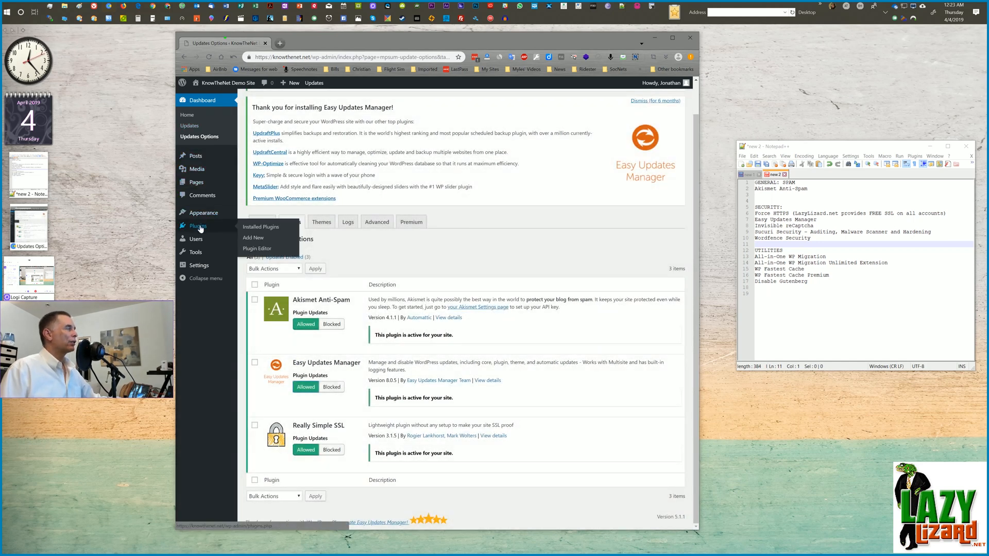
click(254, 228)
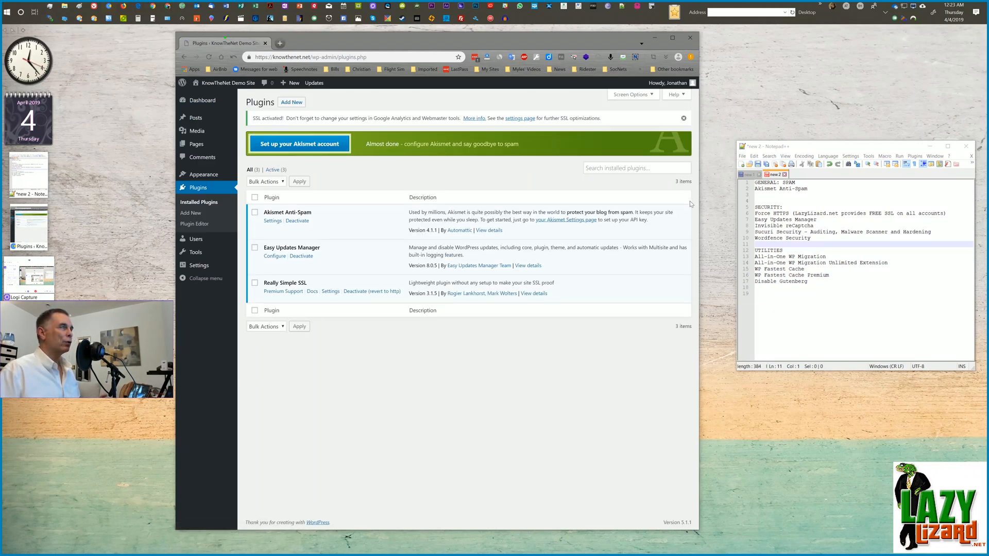
click(638, 169)
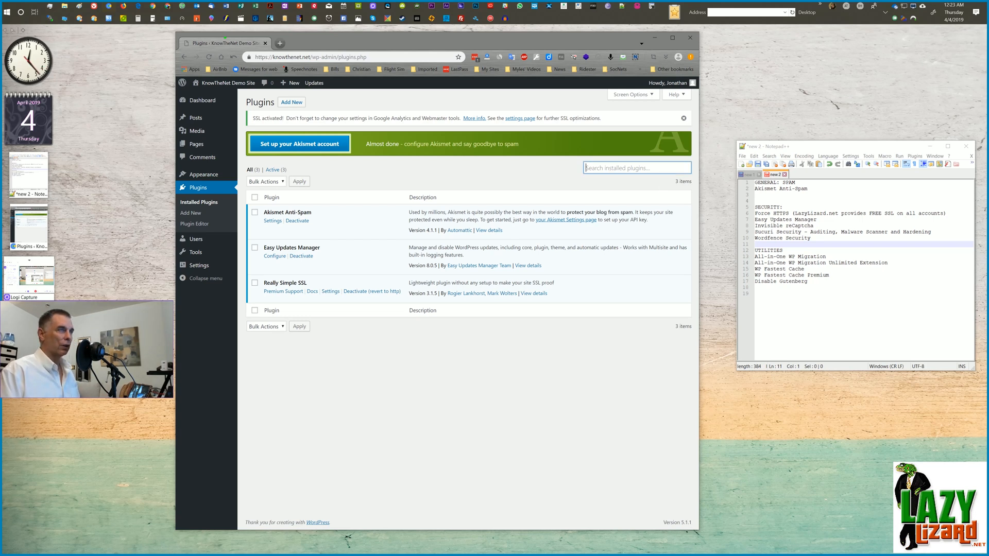
text(Invisib)
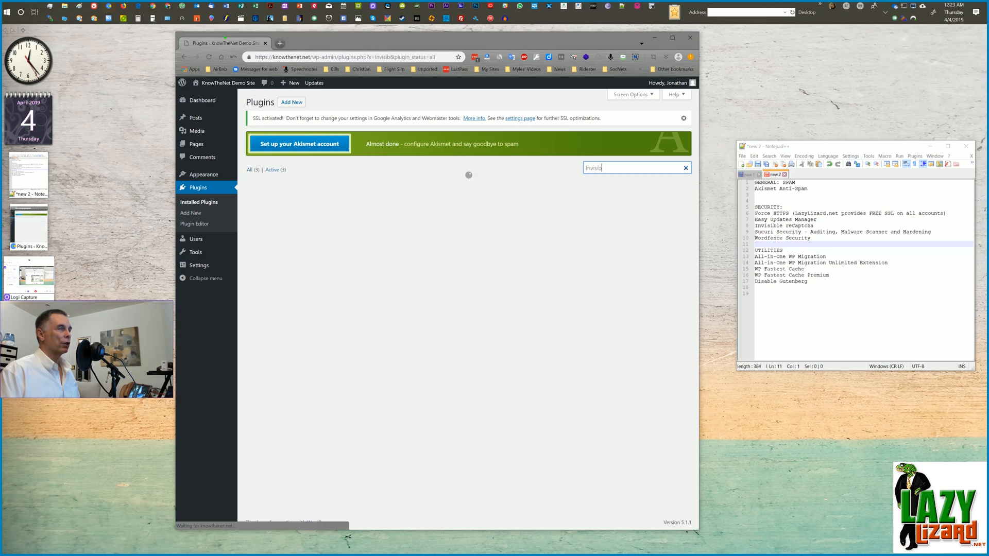
text(le recaptcha)
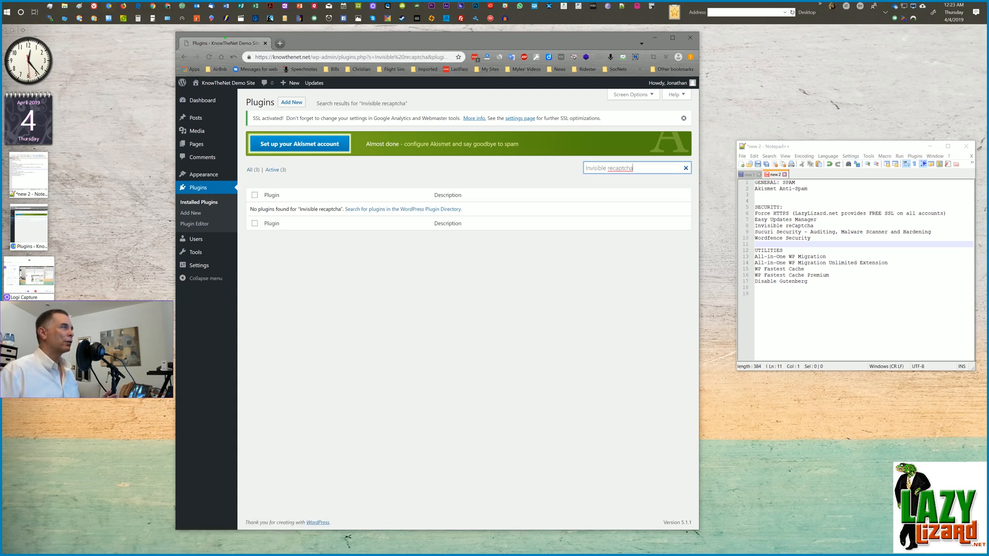
- Find "invisible recaptcha" among the new plugins, then install and activate Invisible reCaptcha for WordPress
click(193, 213)
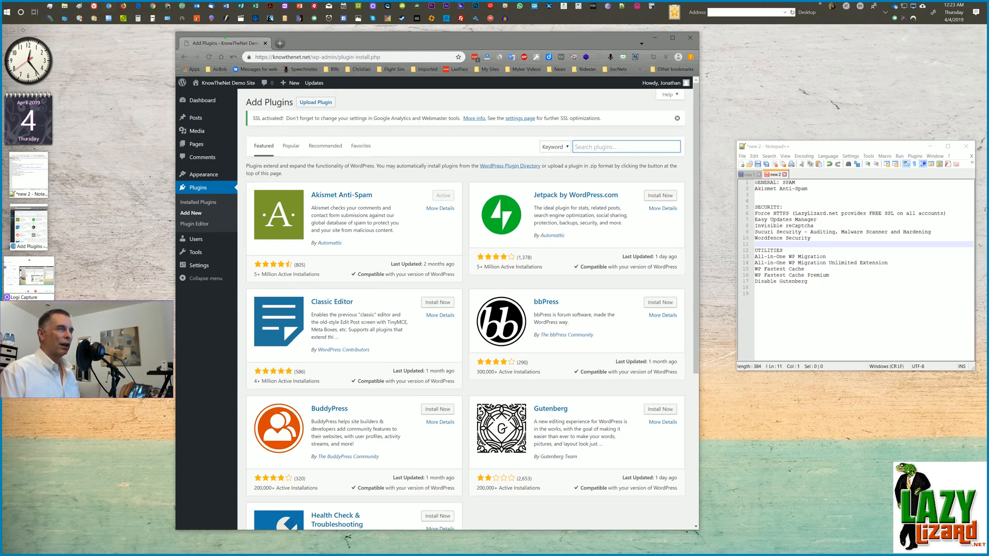
text(invisible recaptcha)
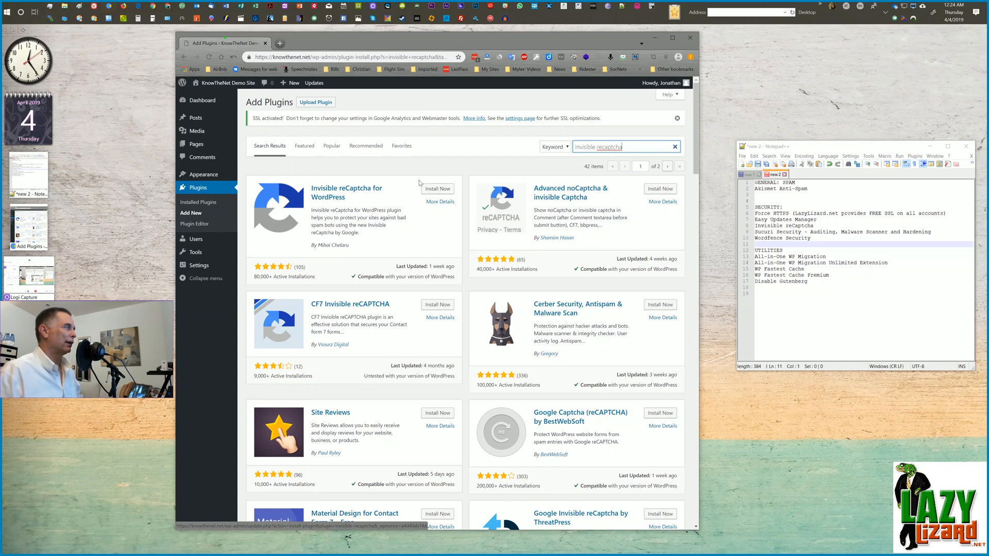
click(367, 169)
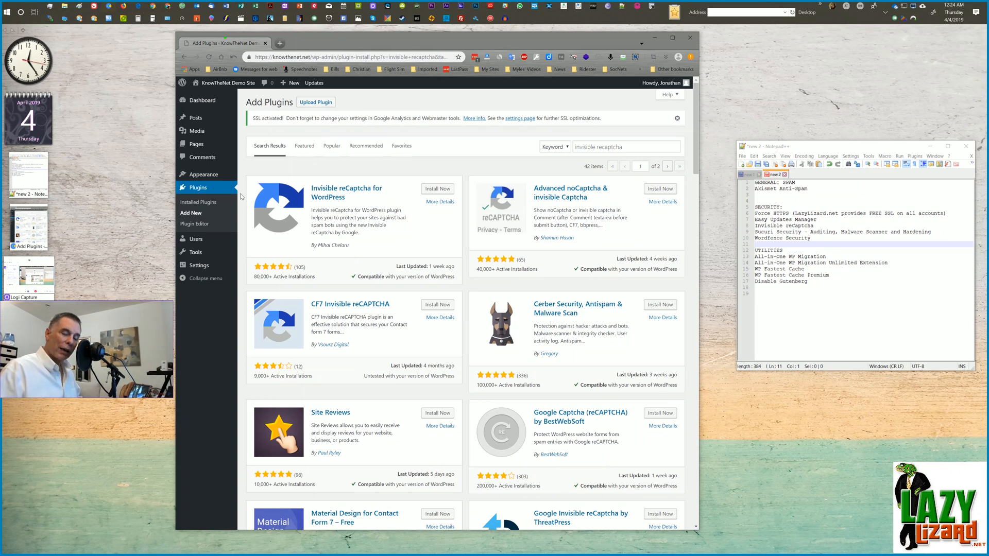
mouse_move(206, 175)
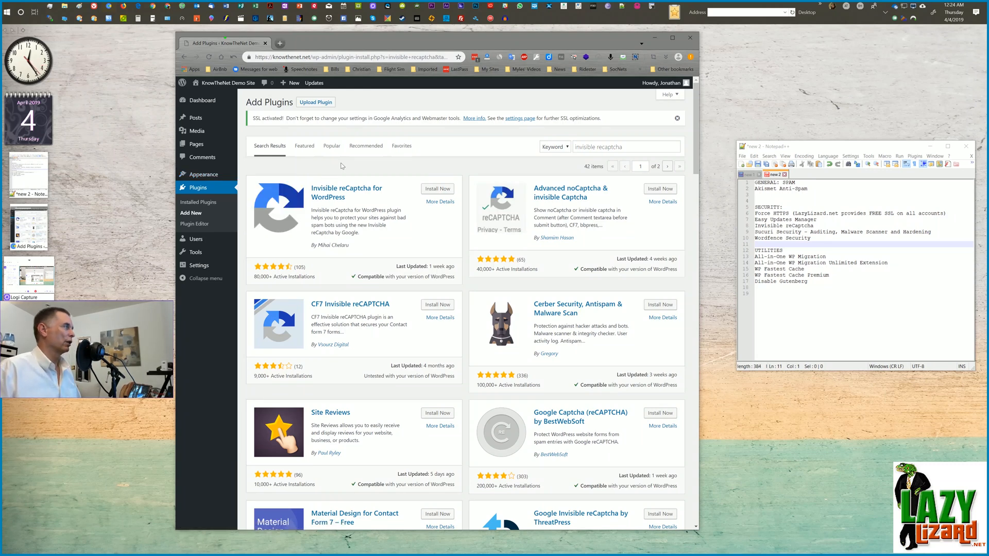
click(437, 190)
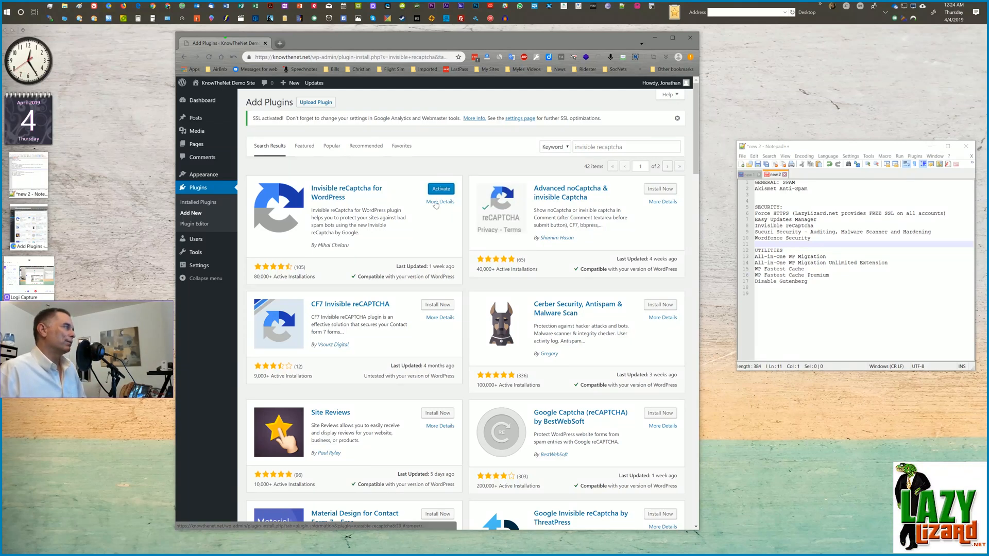
click(441, 191)
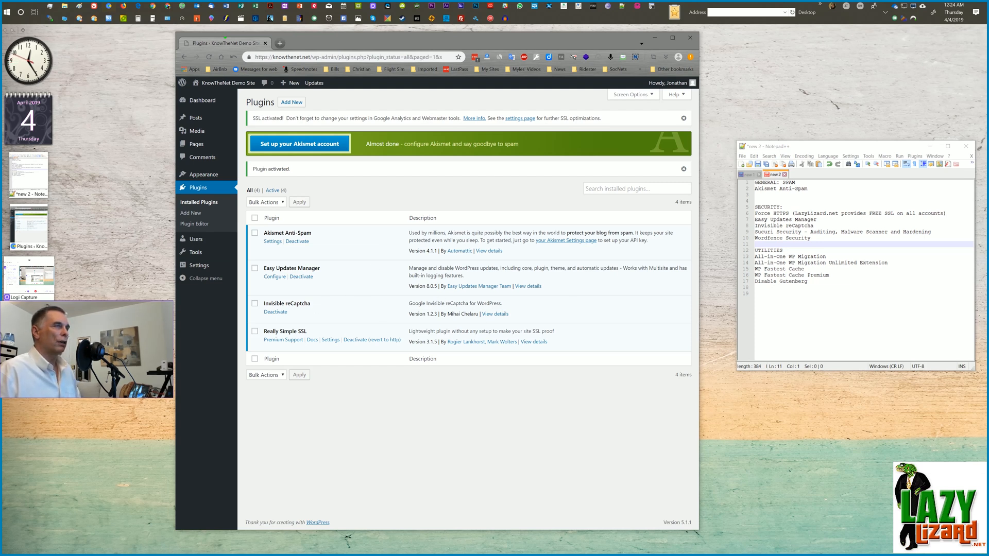
- Switch to Notepad++ and highlight the Sucuri Security and Wordfence Security entries in the plugin list
click(756, 232)
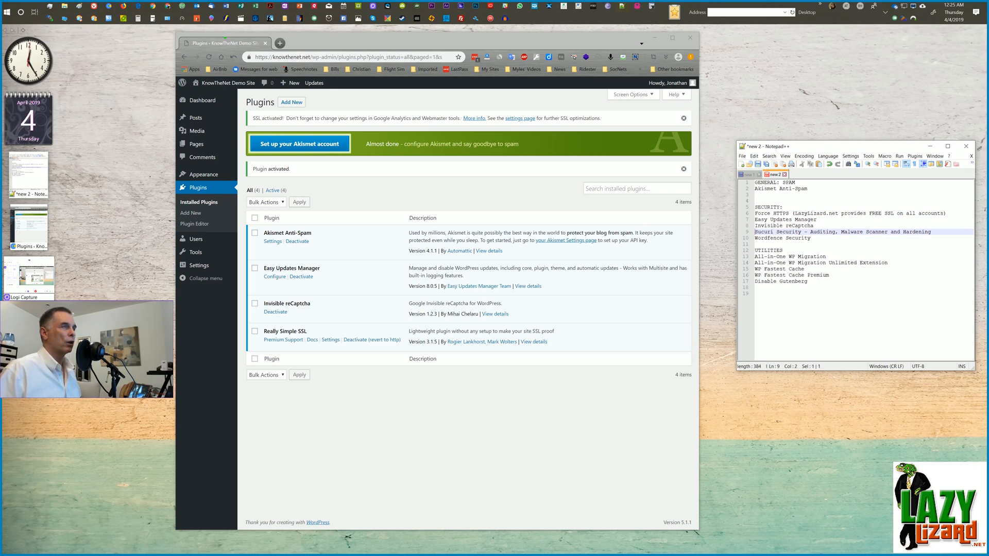
key(shift+Right)
key(shift+Right)
key(shift+Right)
key(shift+Right)
key(shift+Right)
key(shift+Right)
key(shift+Right)
key(shift+Right)
key(shift+Right)
key(shift+Right)
key(shift+Right)
key(shift+Right)
key(shift+Right)
key(shift+Right)
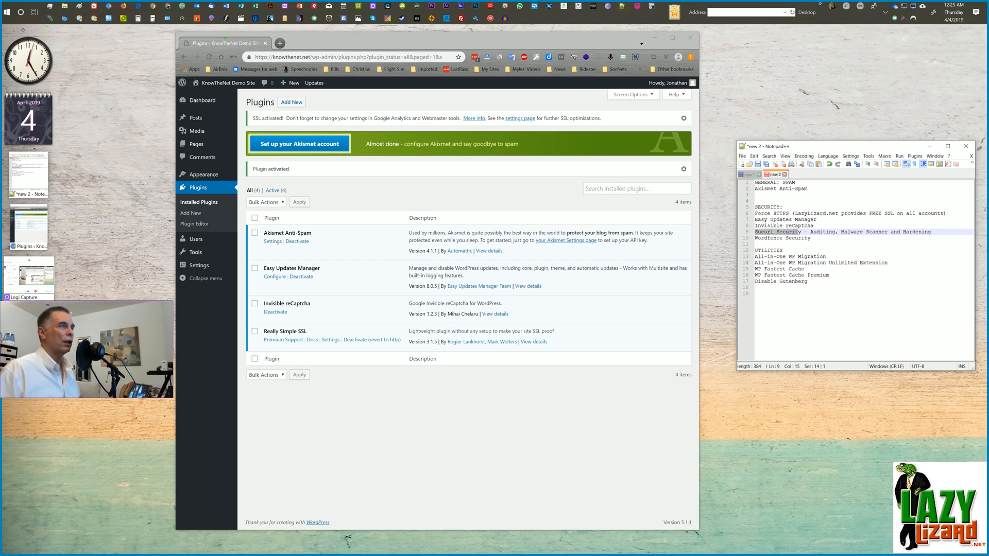
click(767, 238)
double_click(758, 238)
drag(758, 238, 795, 243)
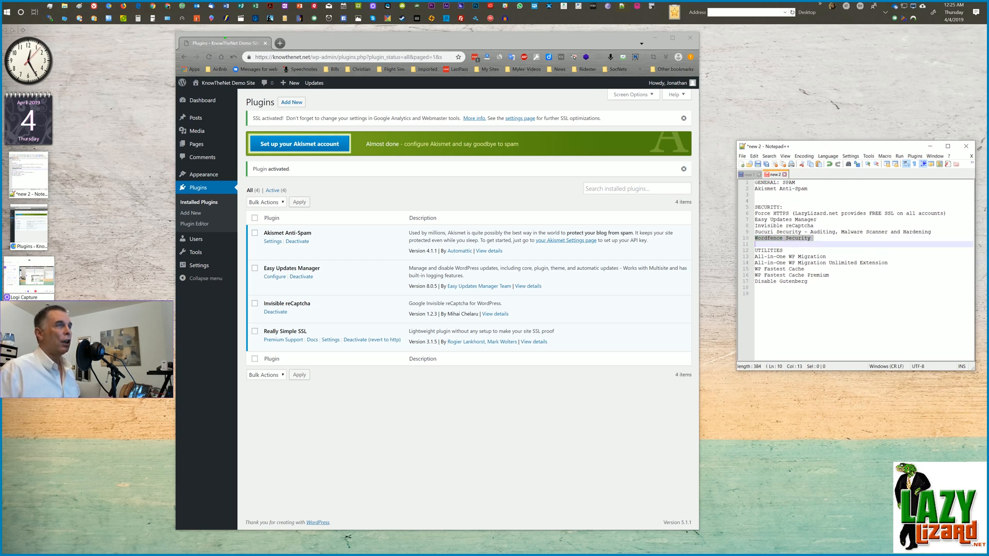
click(792, 239)
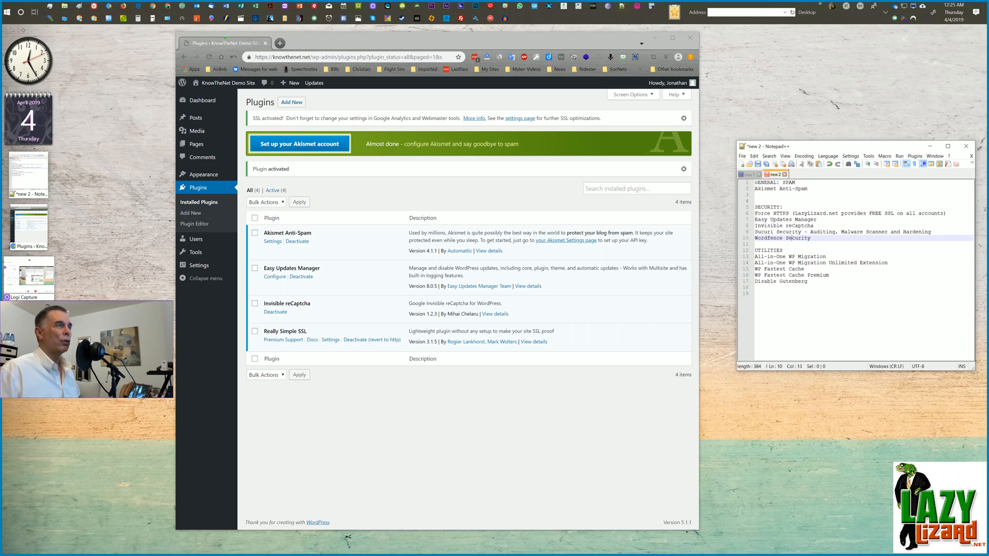
- Search for "sucuri", install and activate the Sucuri Security plugin, and open its dashboard
click(637, 188)
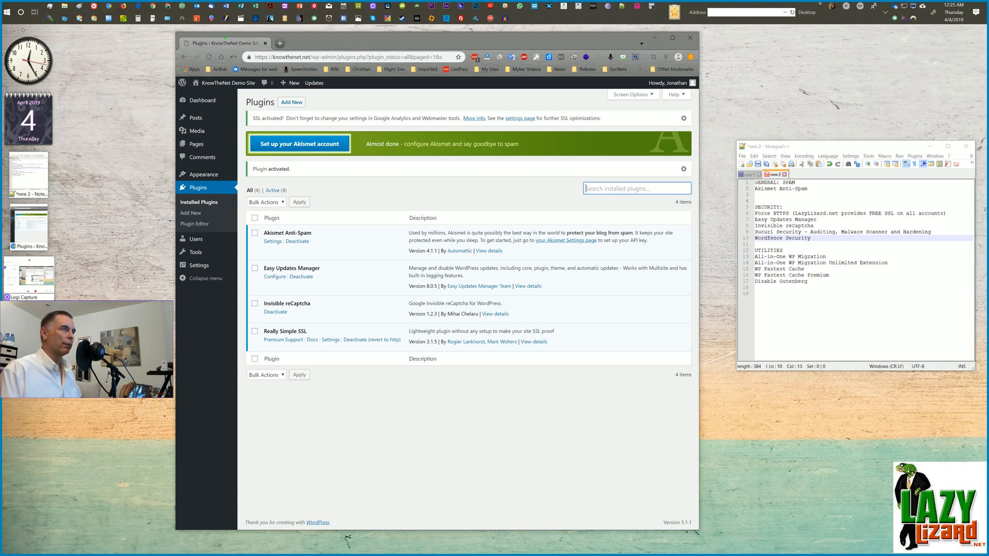
text(sucuri)
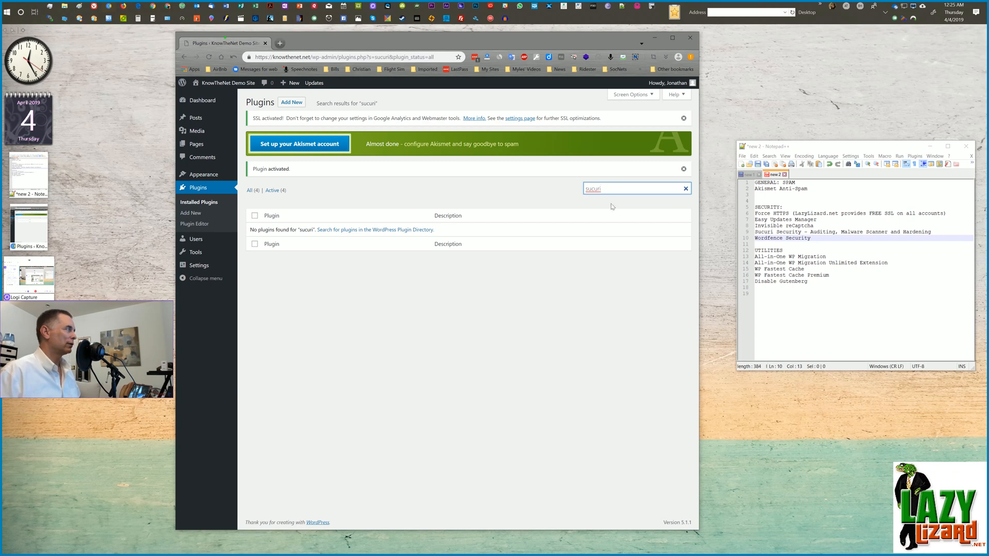
click(217, 214)
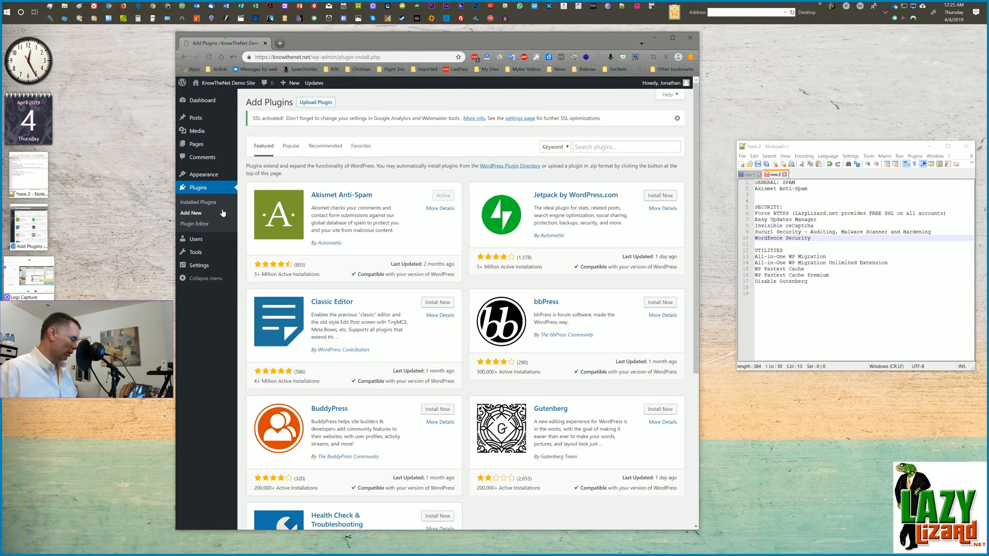
click(600, 147)
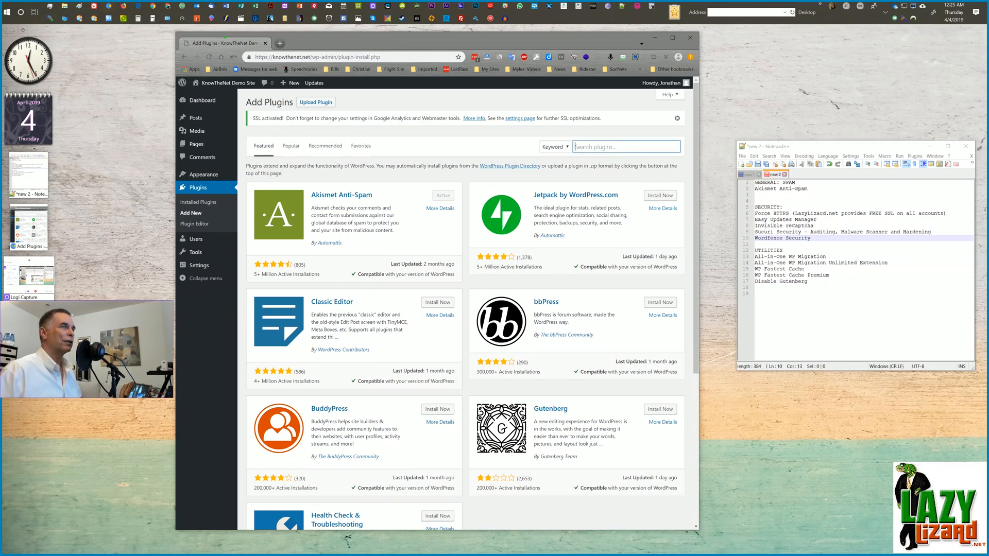
text(sucuri)
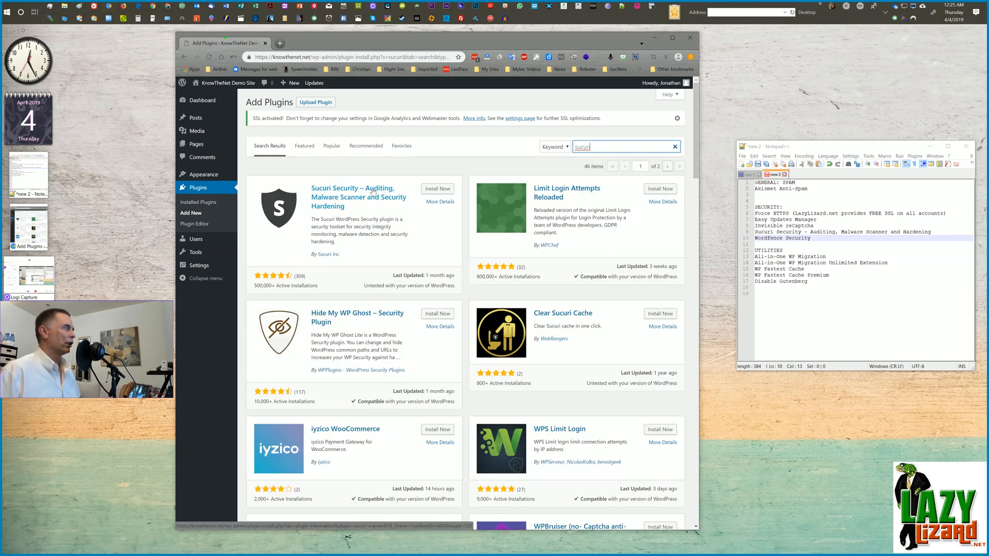
click(432, 189)
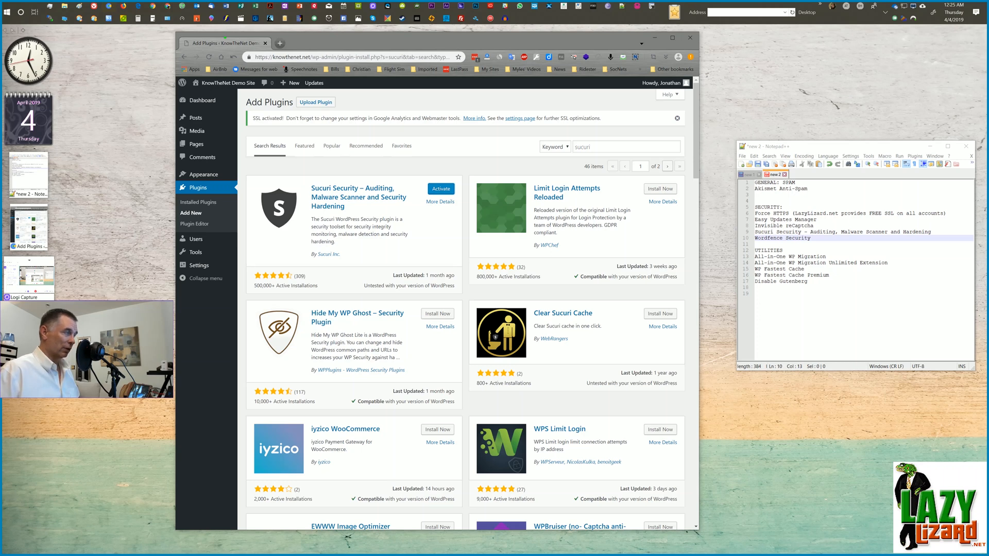
click(441, 188)
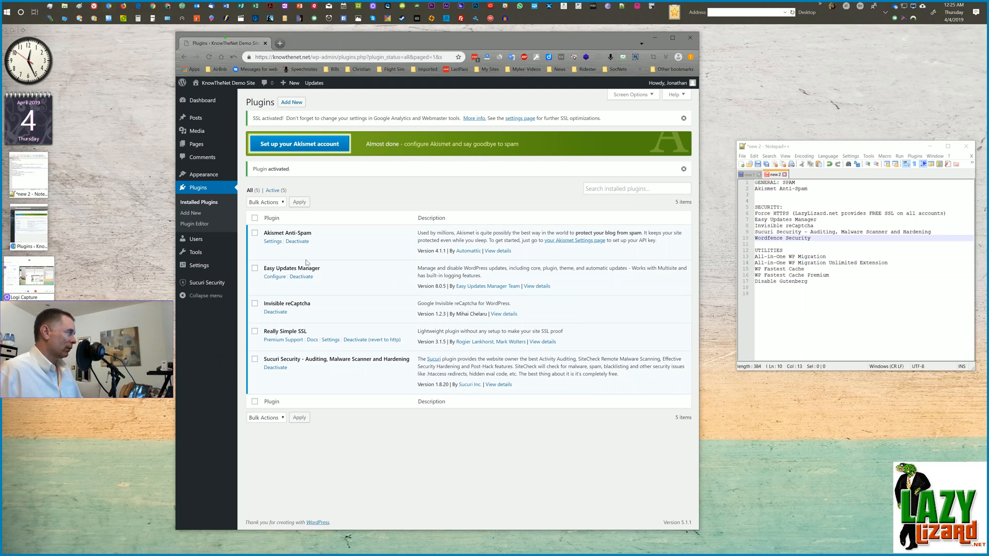
mouse_move(217, 287)
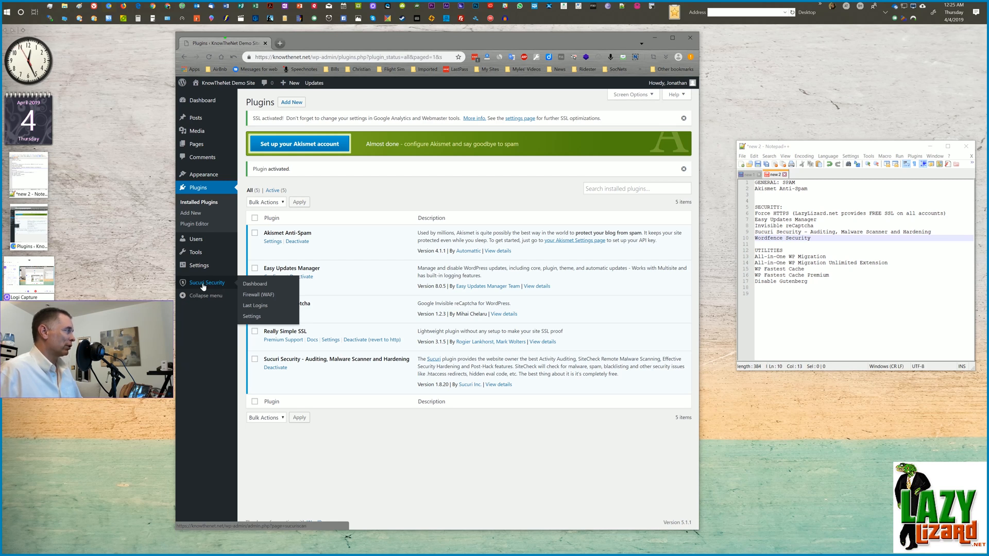
click(247, 284)
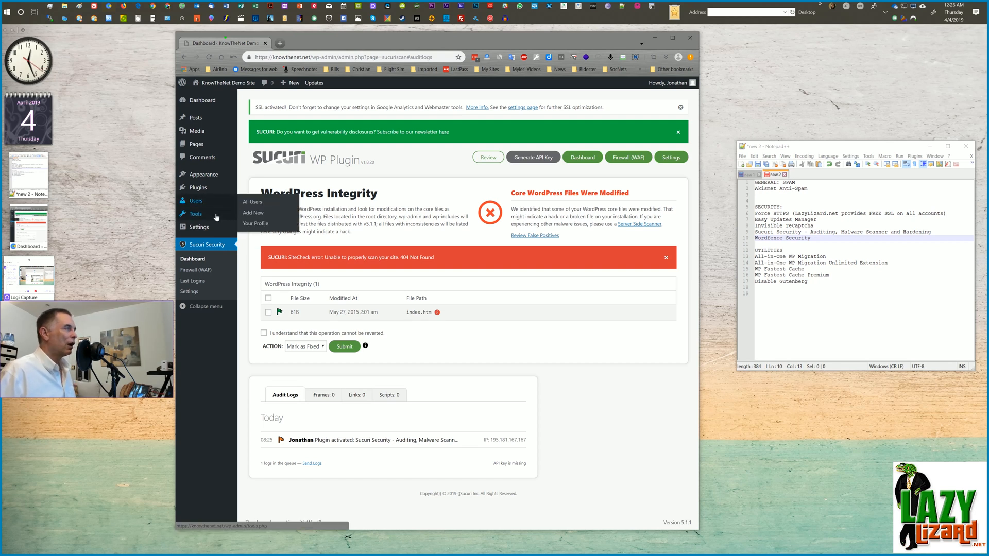
- Find "wordfence" among the new plugins, then install and activate Wordfence Security – Firewall & Malware Scan
mouse_move(221, 190)
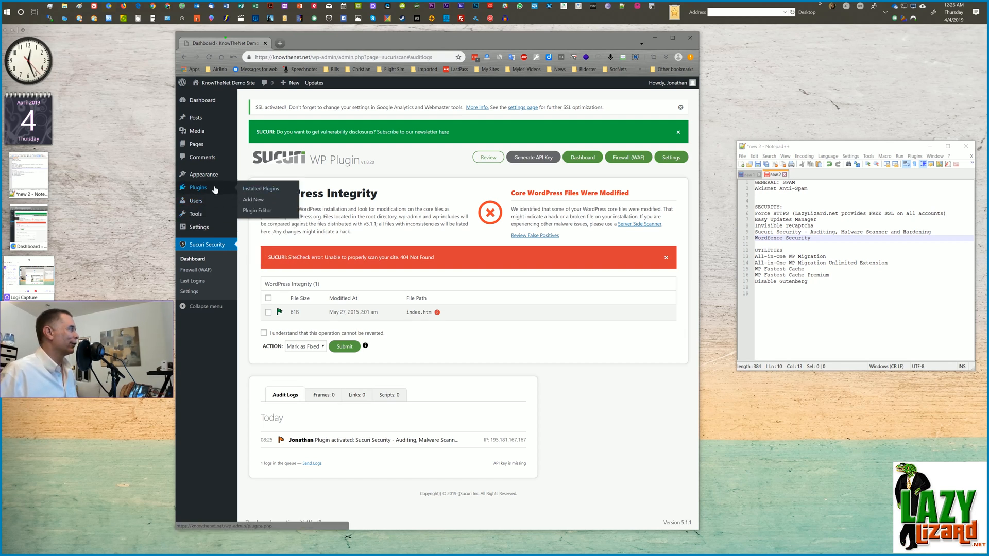
click(256, 201)
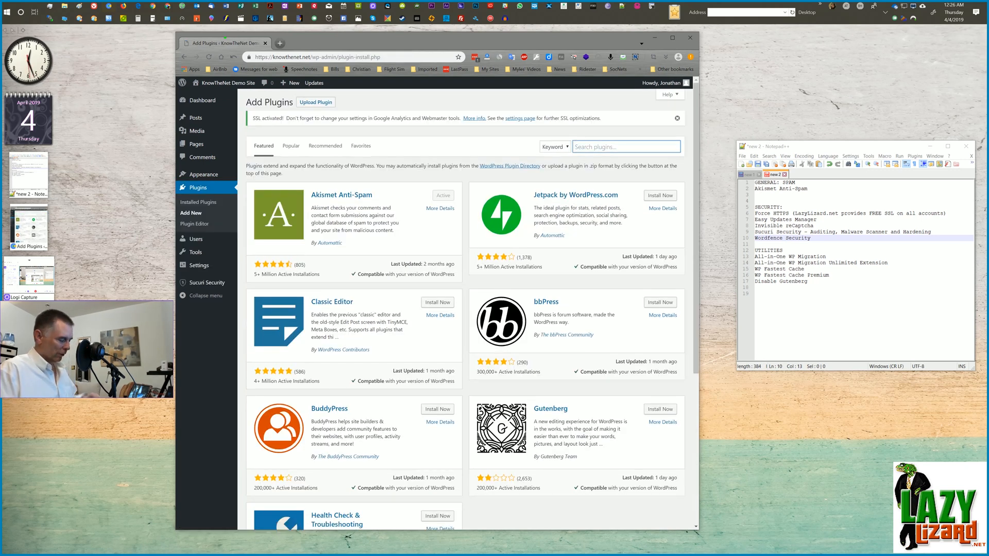
text(wordfence)
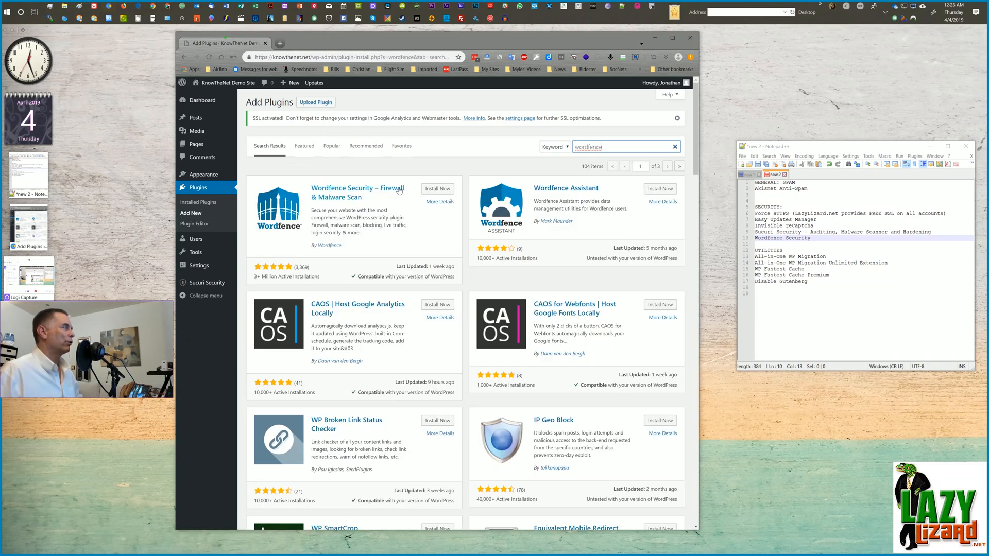
click(432, 190)
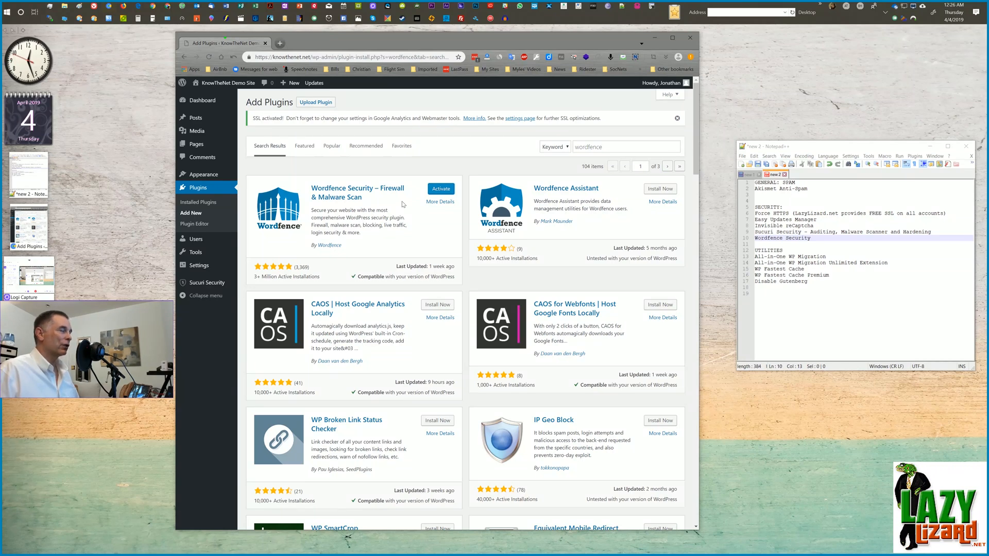
click(428, 194)
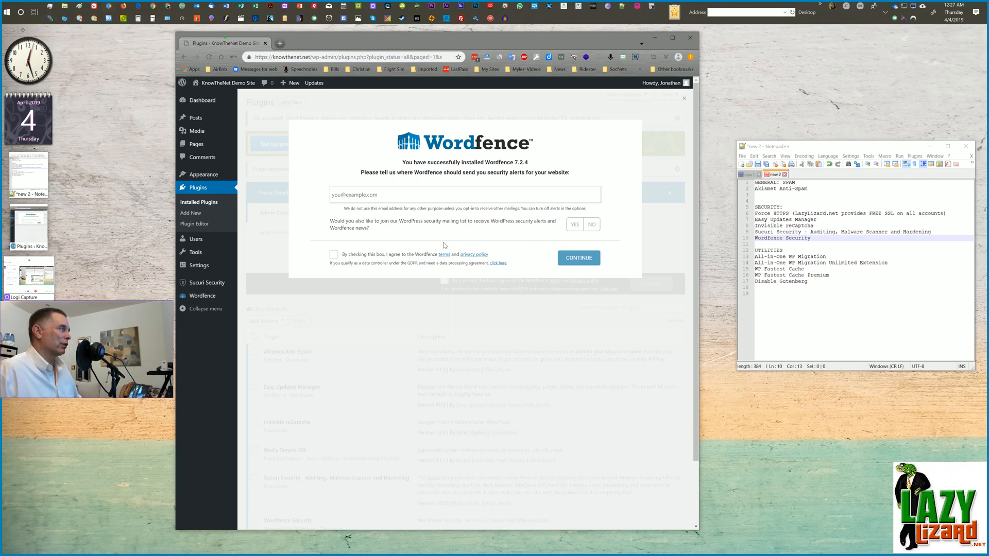
- Close the Wordfence setup prompt, view the Wordfence dashboard, and dismiss the remaining installation notice on the installed plugins page
click(438, 287)
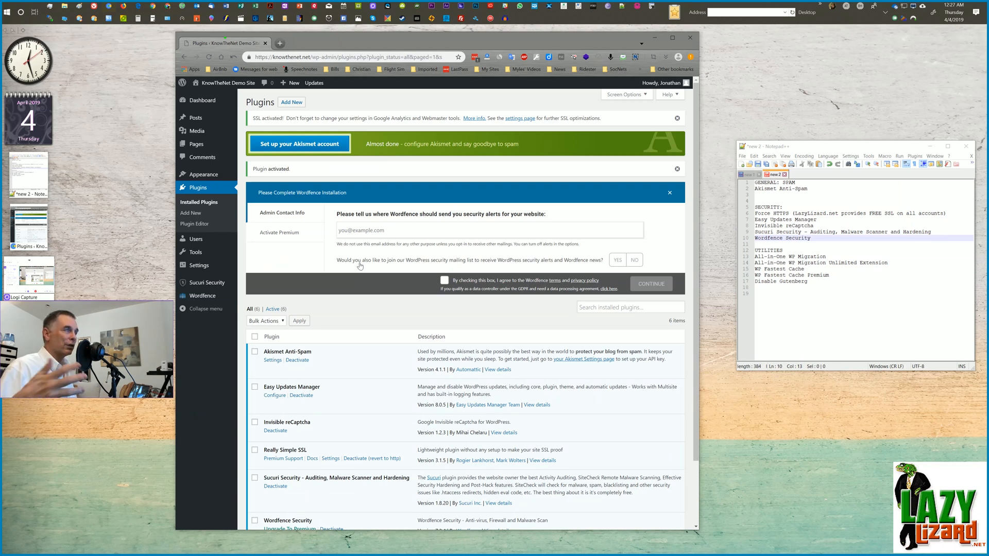
scroll(366, 324, down, 2)
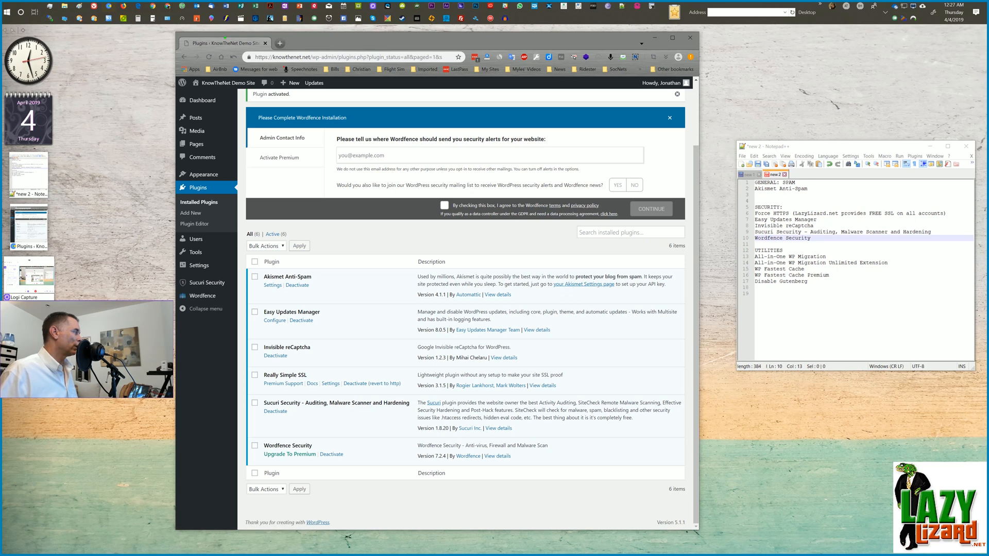
click(196, 294)
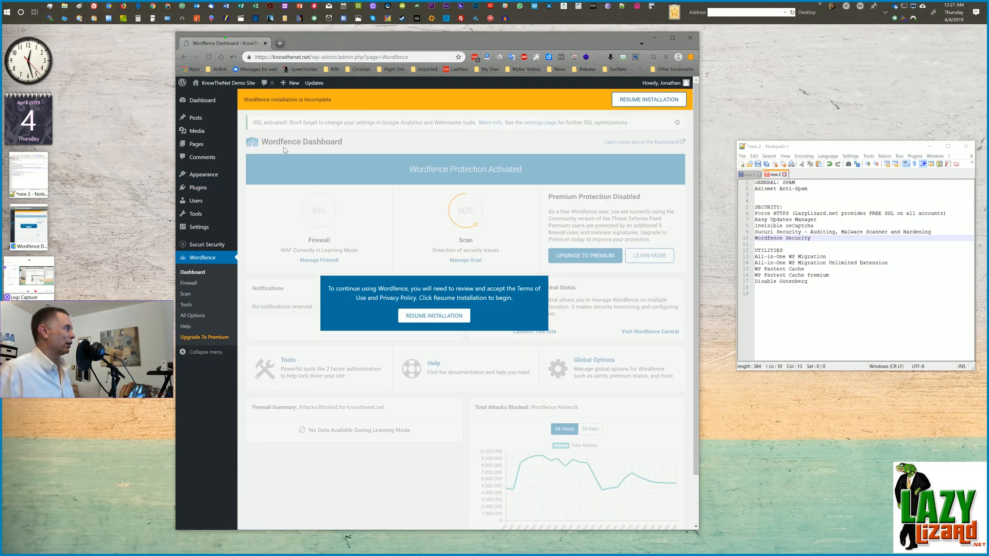
click(200, 195)
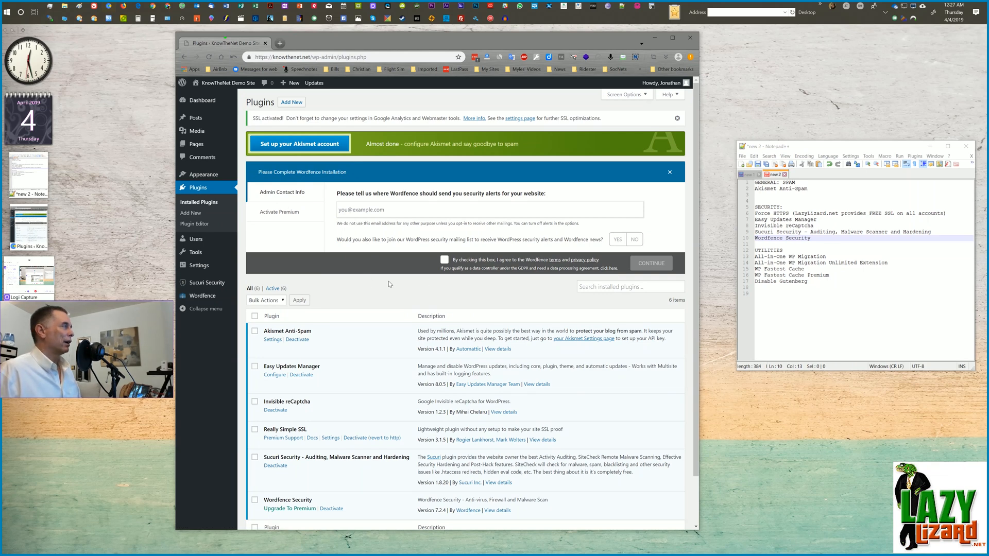
click(670, 173)
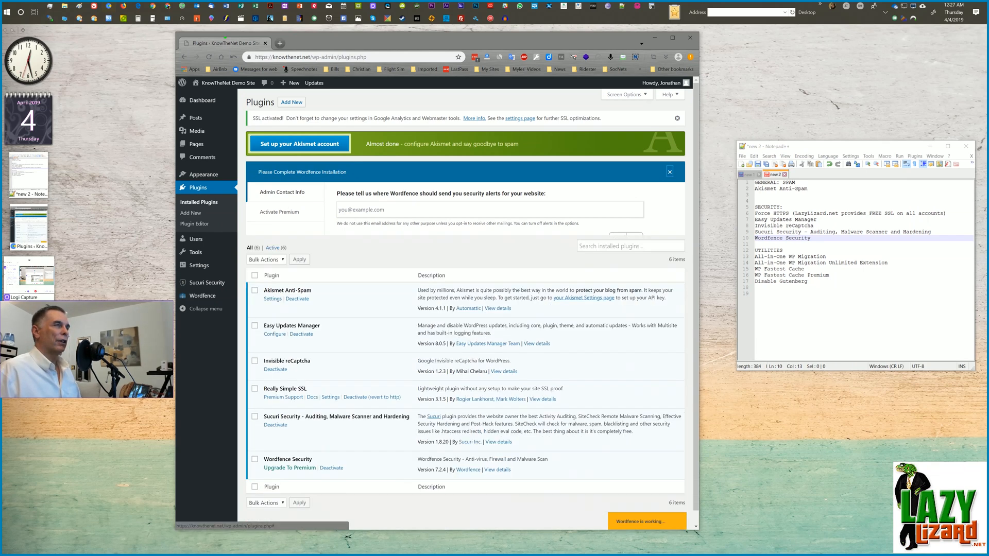
- Copy "All-in-One WP Migration" from the Notepad++ plugin list and search the site's installed plugins for it
click(756, 245)
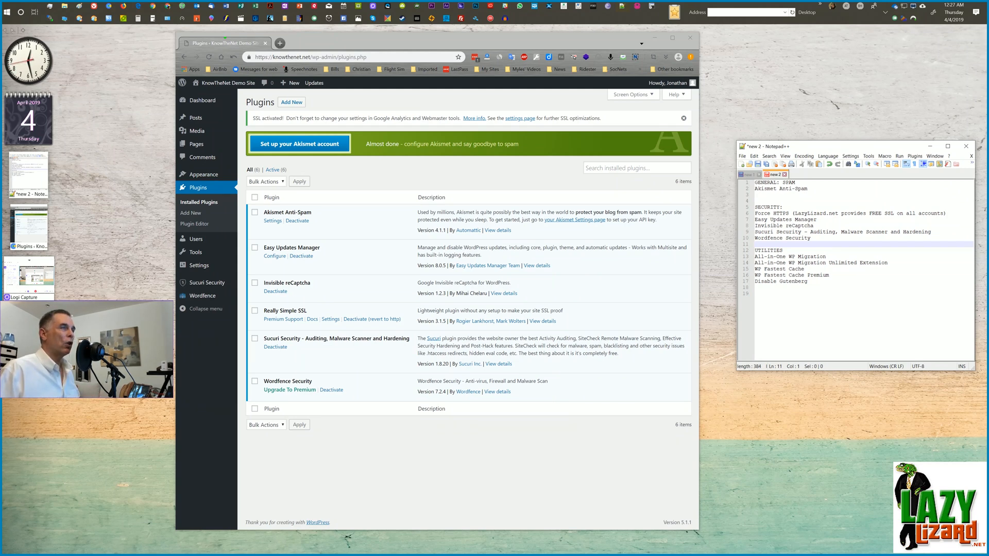
drag(756, 257, 826, 256)
key(ctrl+c)
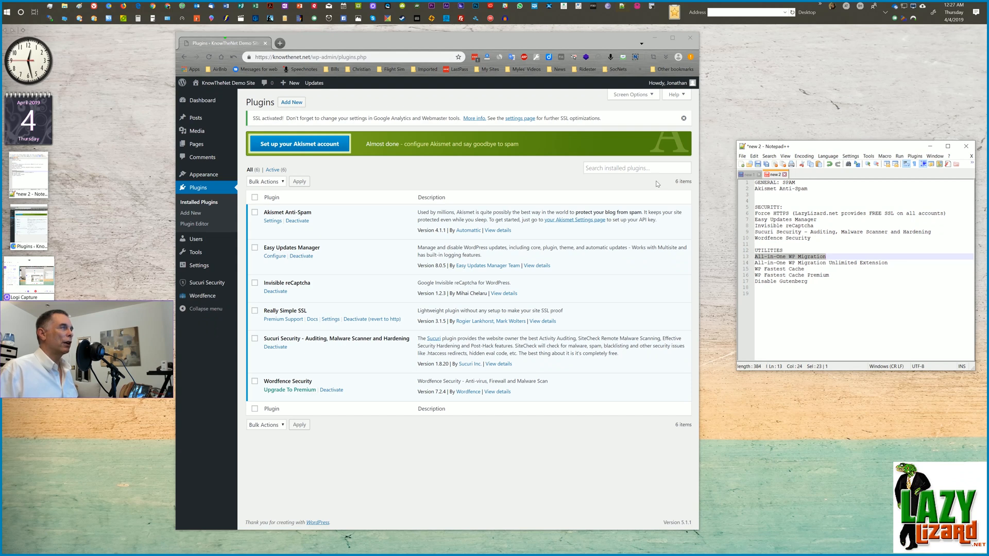
click(634, 167)
key(ctrl+v)
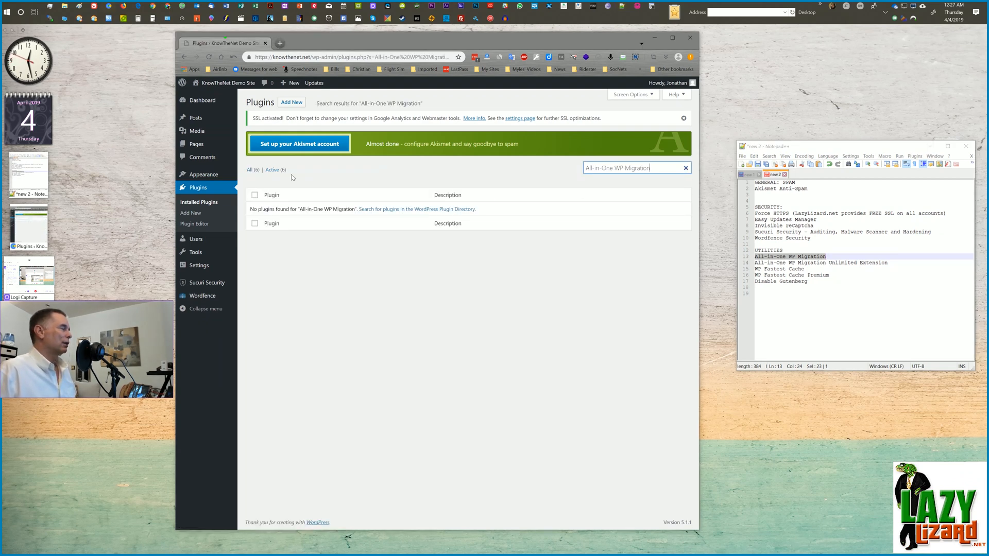
- Find "All-in-One WP Migration" among the new plugins, then install and activate it
click(190, 213)
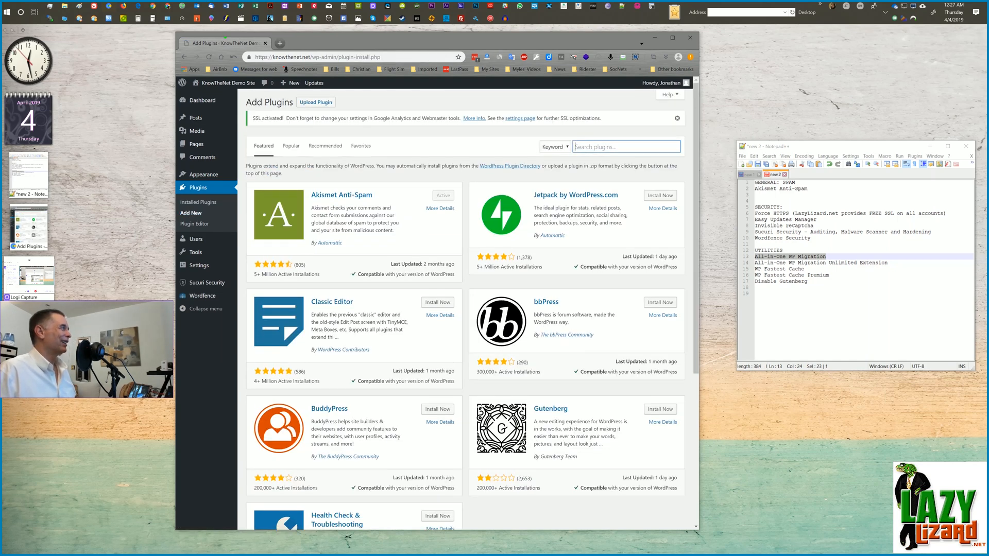
key(ctrl+v)
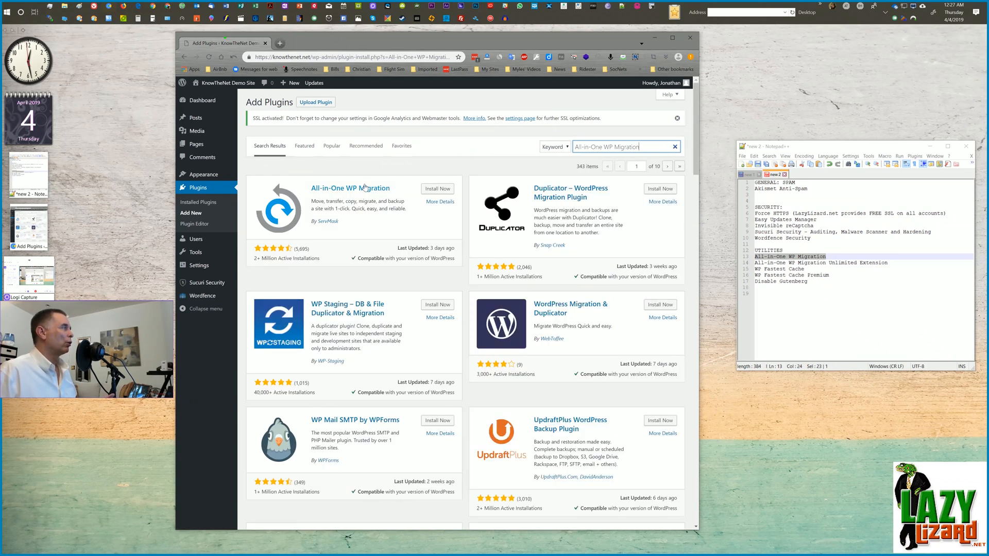
click(438, 188)
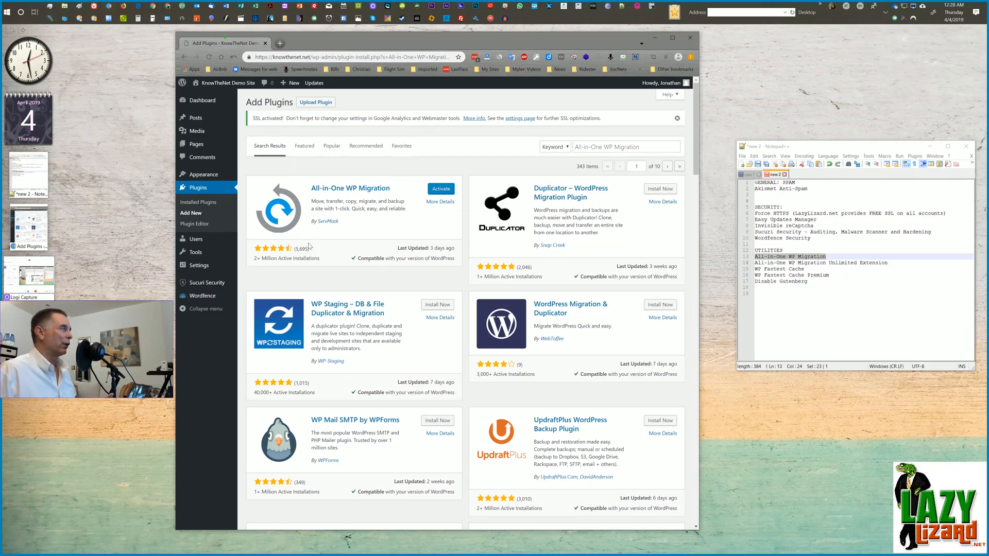
click(435, 191)
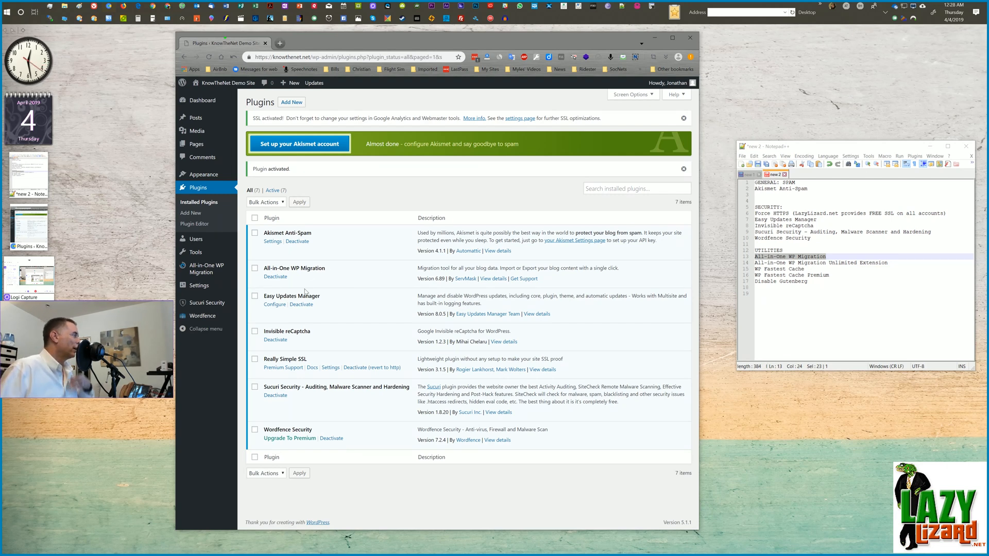
- Export the site to a file with All-in-One WP Migration, cancelling the download of the finished backup and closing its dialog
mouse_move(202, 269)
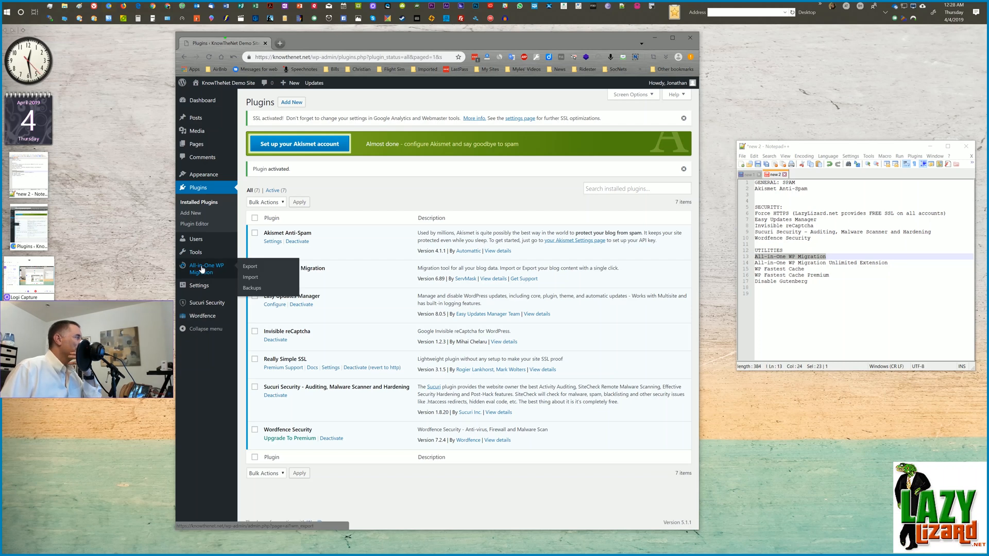
click(202, 269)
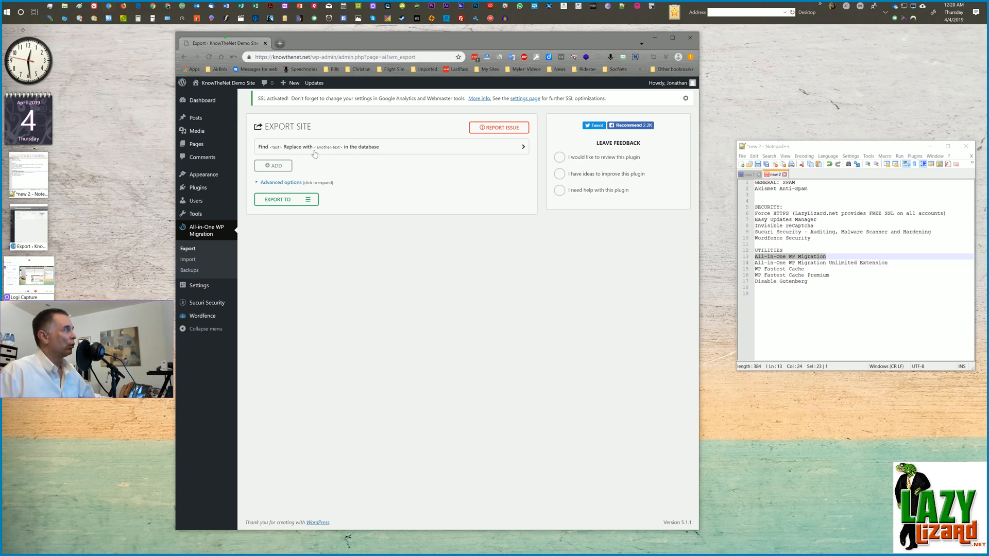
click(308, 203)
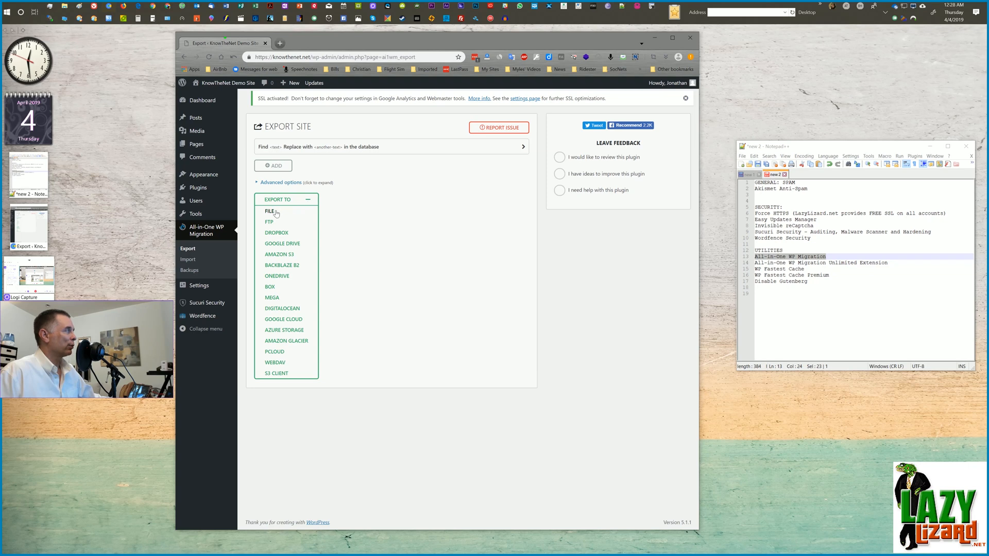
click(307, 211)
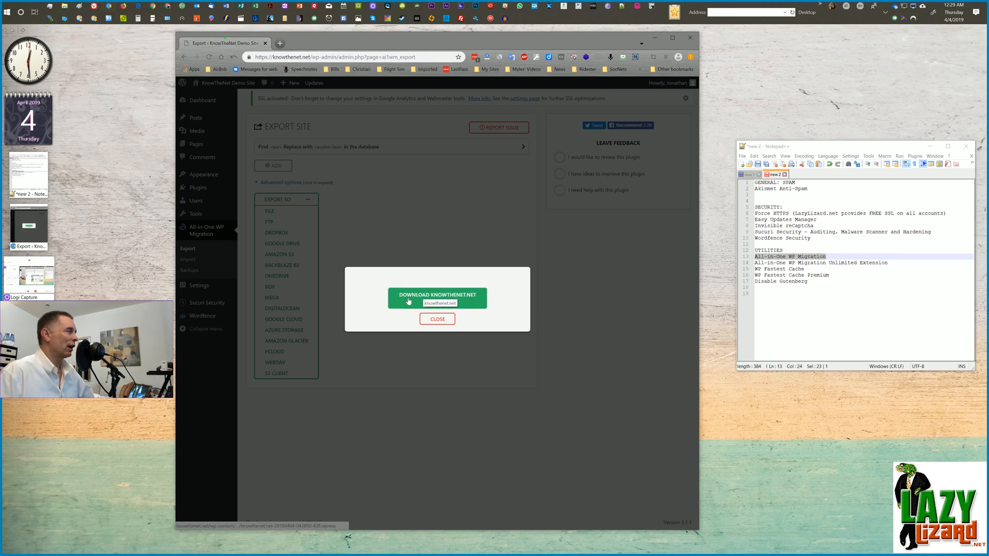
click(426, 300)
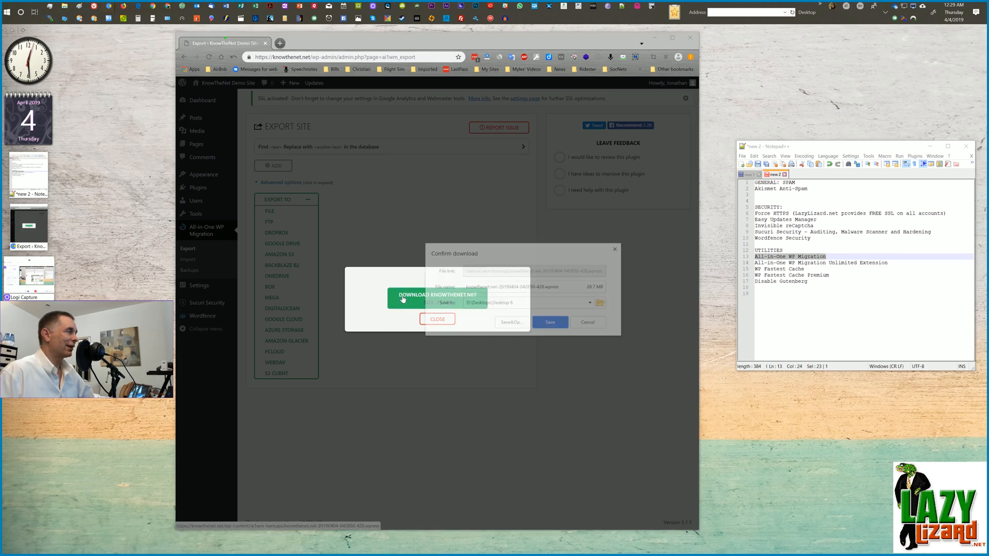
click(590, 324)
click(439, 320)
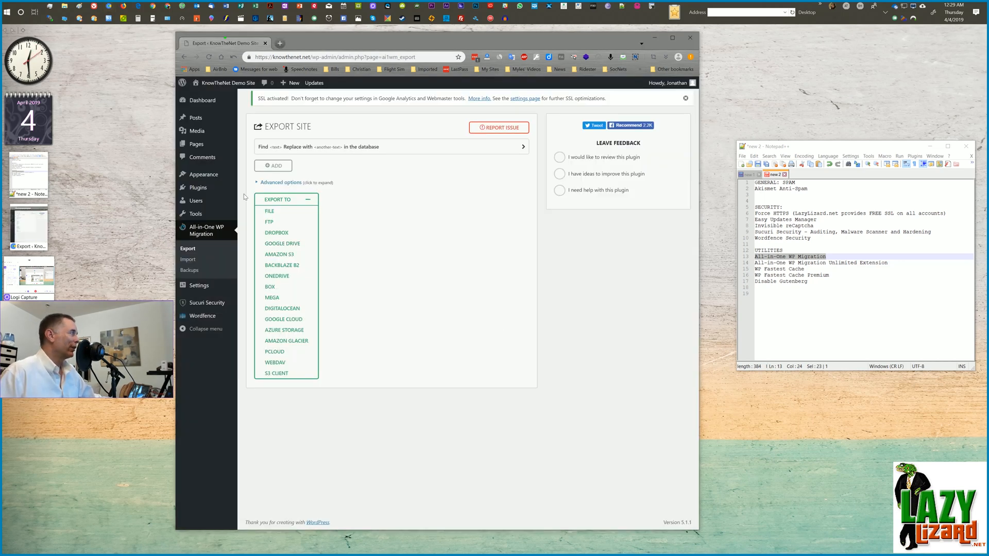
- View All-in-One WP Migration's import sources and switch to the Unlimited Extension entry in the Notepad++ plugin list
click(197, 262)
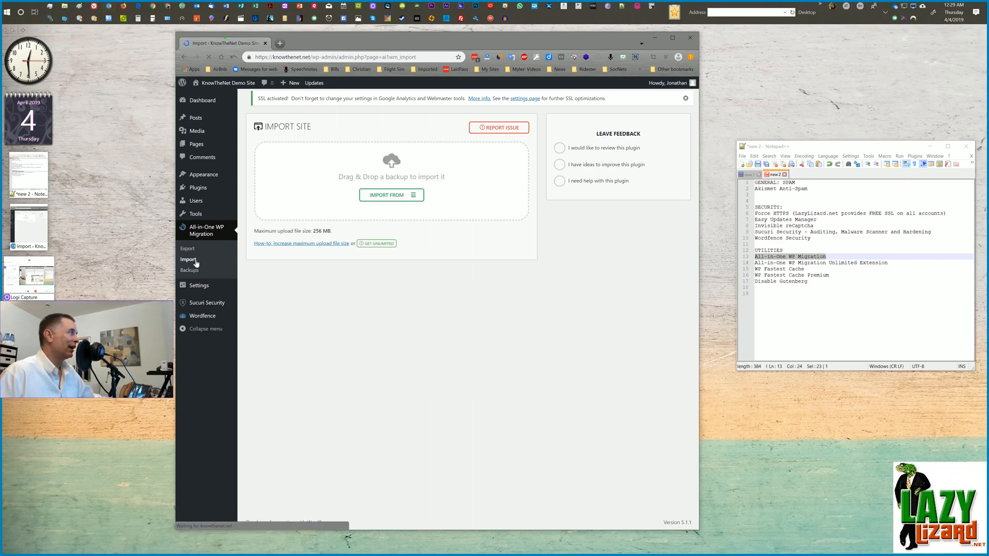
click(388, 196)
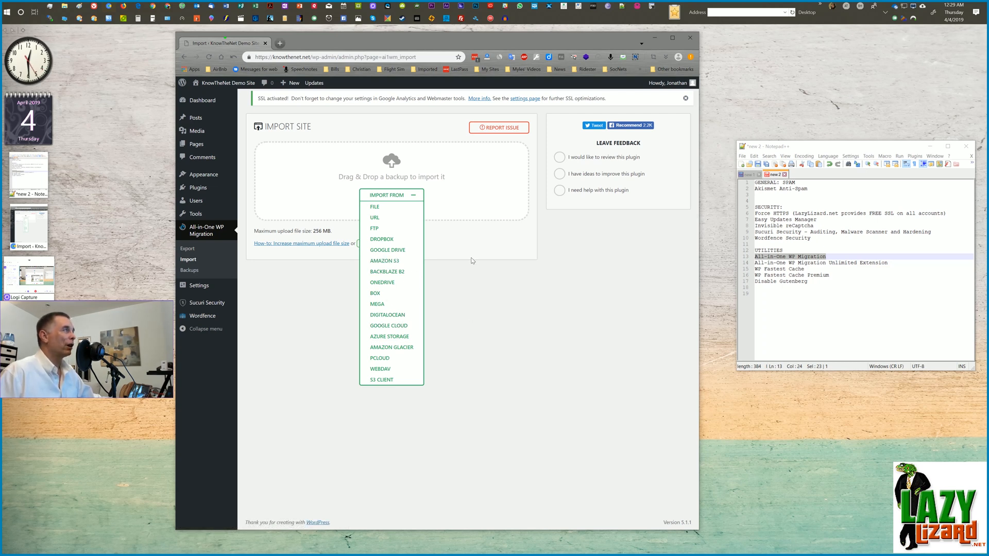
click(875, 263)
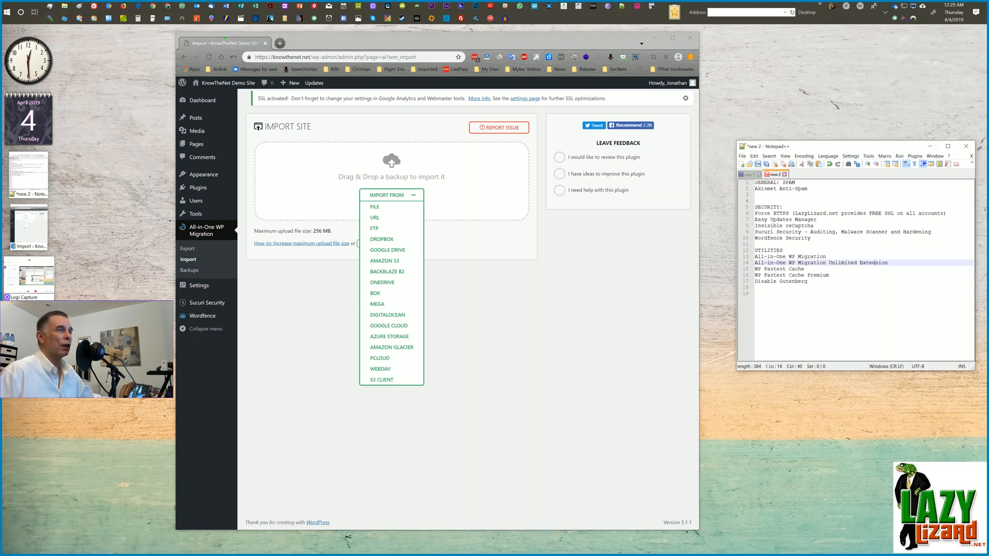
- Highlight "Unlimited Extension" in the Notepad++ plugin list, collapse the import sources, and return to the All-in-One WP Migration entry
drag(830, 262, 888, 263)
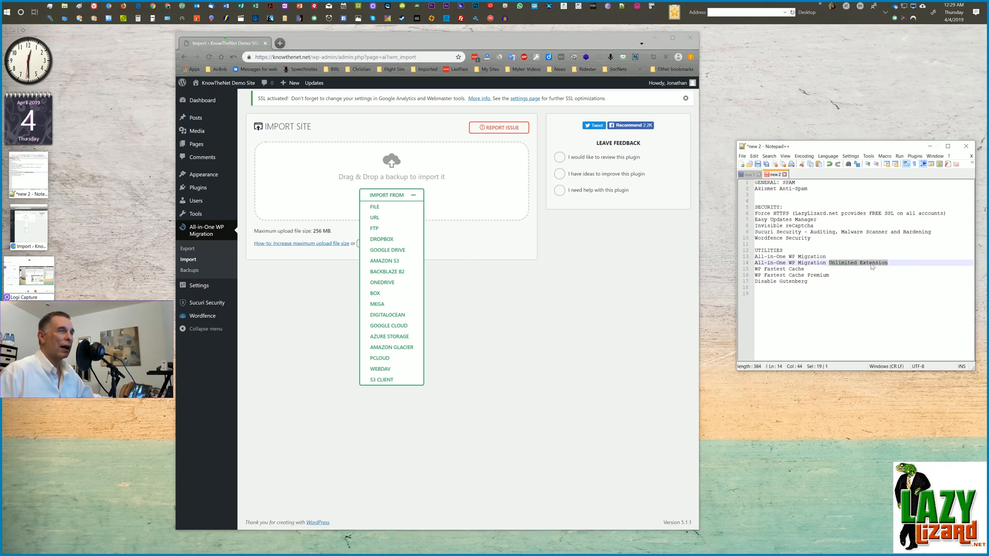
click(593, 281)
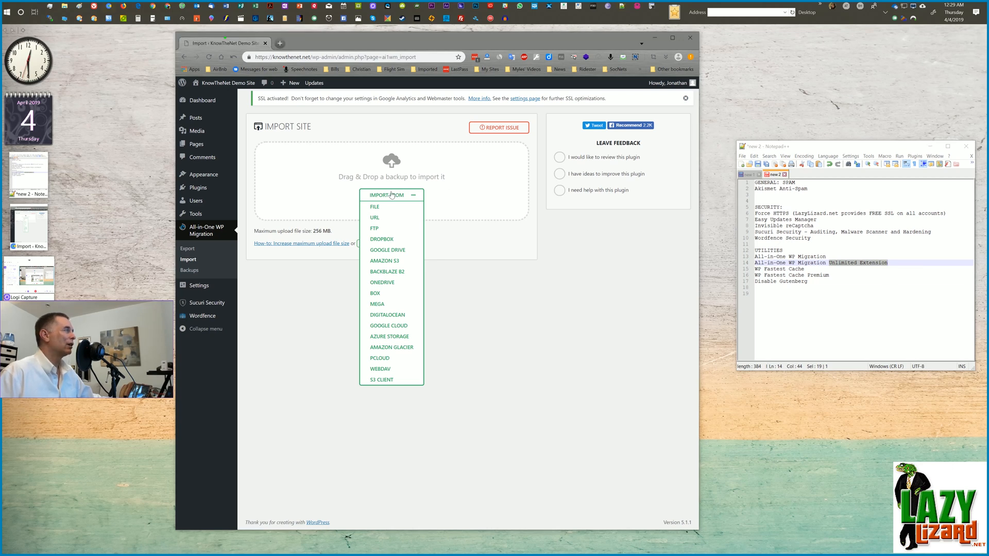
click(412, 196)
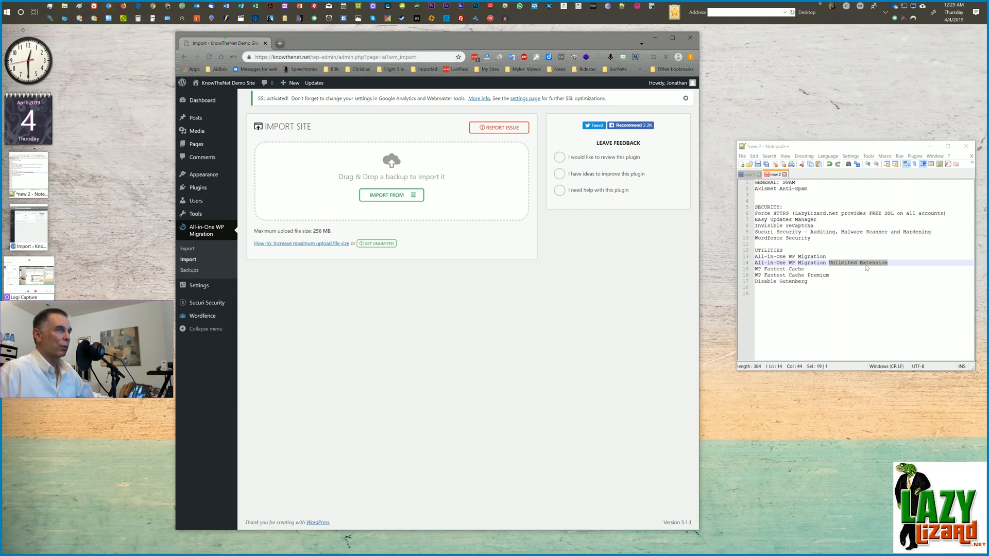
click(831, 263)
click(810, 257)
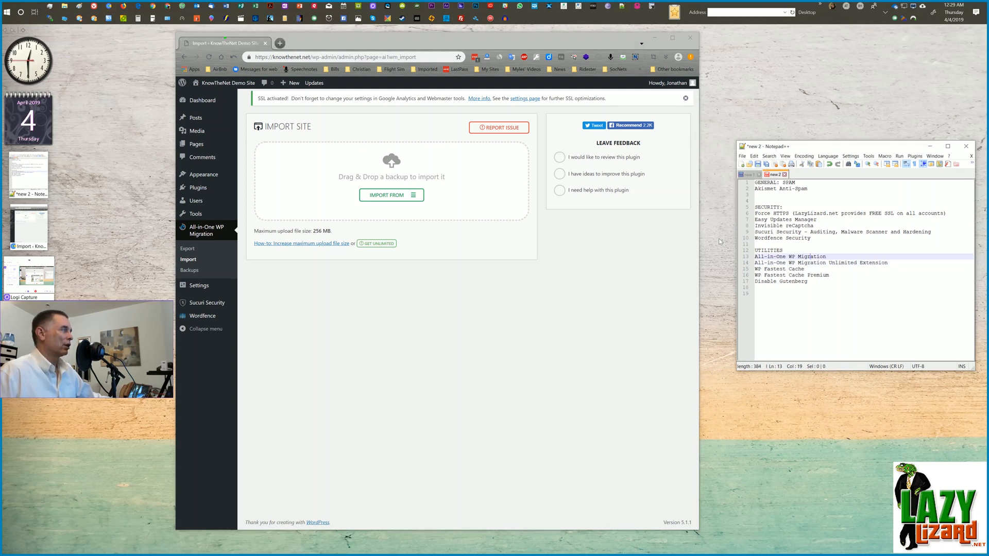
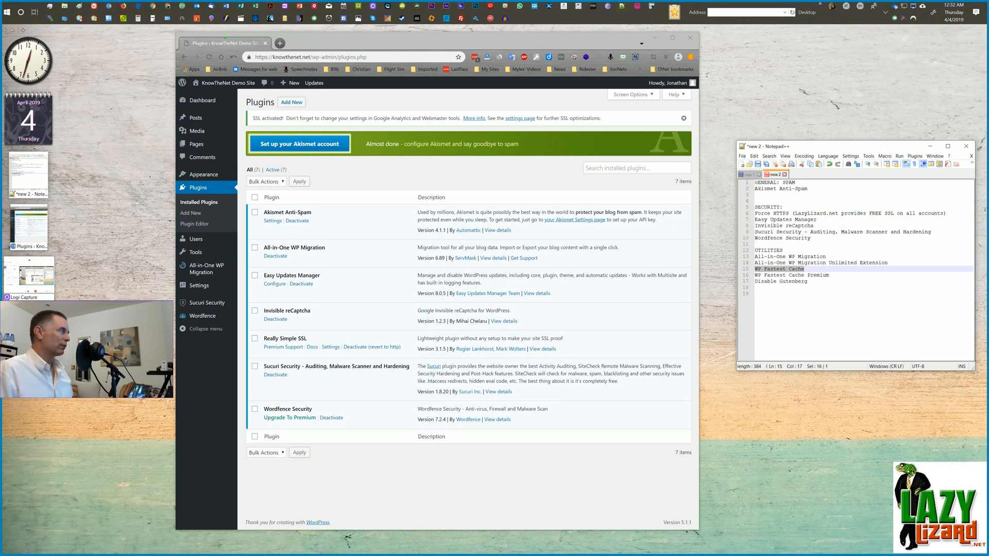
- Find "WP Fastest Cache" among the new plugins, then install and activate it
click(292, 102)
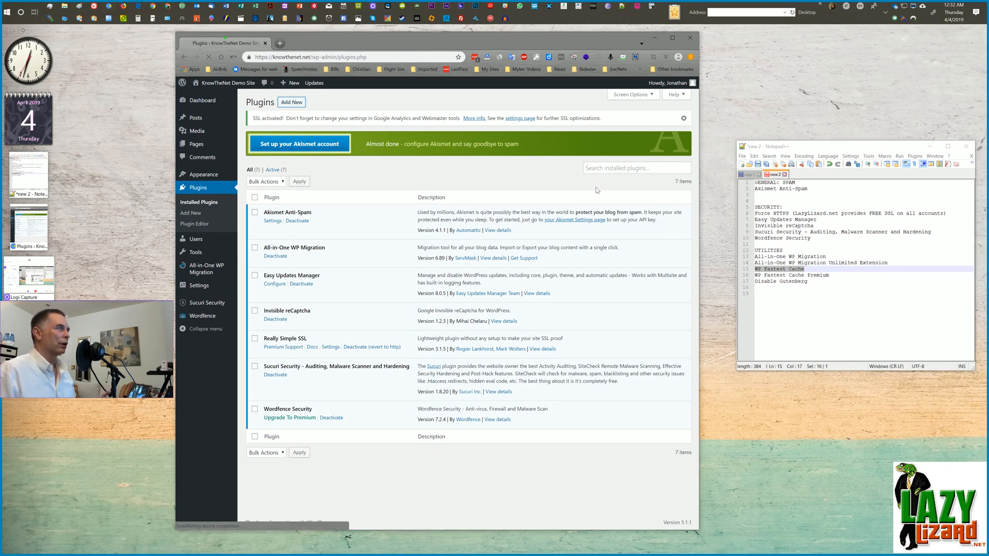
click(592, 148)
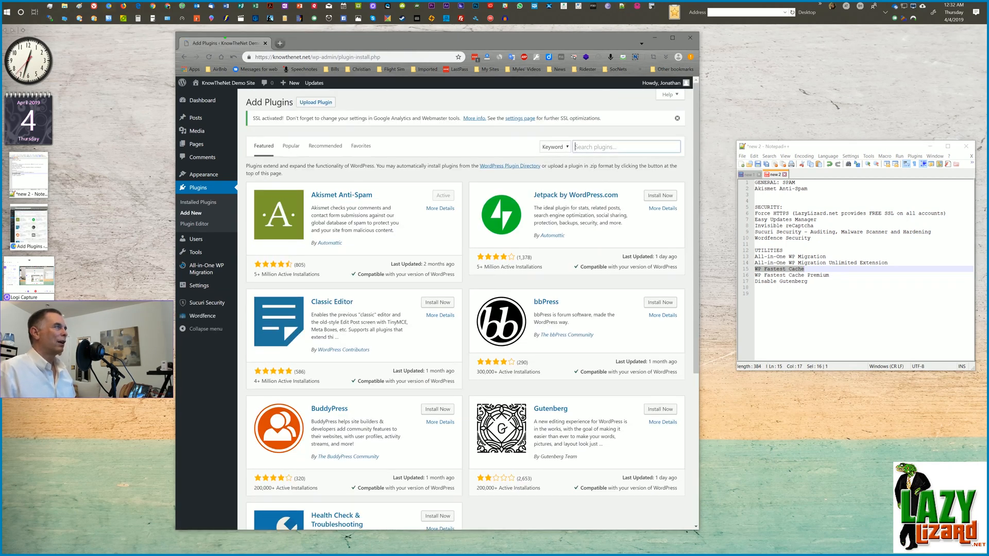
text(WP Fastest Cache)
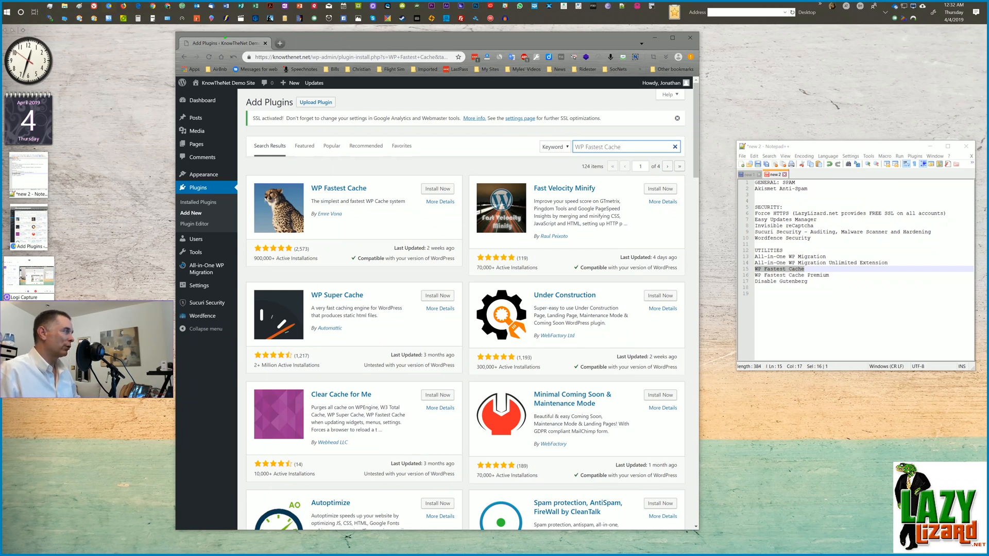
drag(424, 356, 459, 355)
click(436, 346)
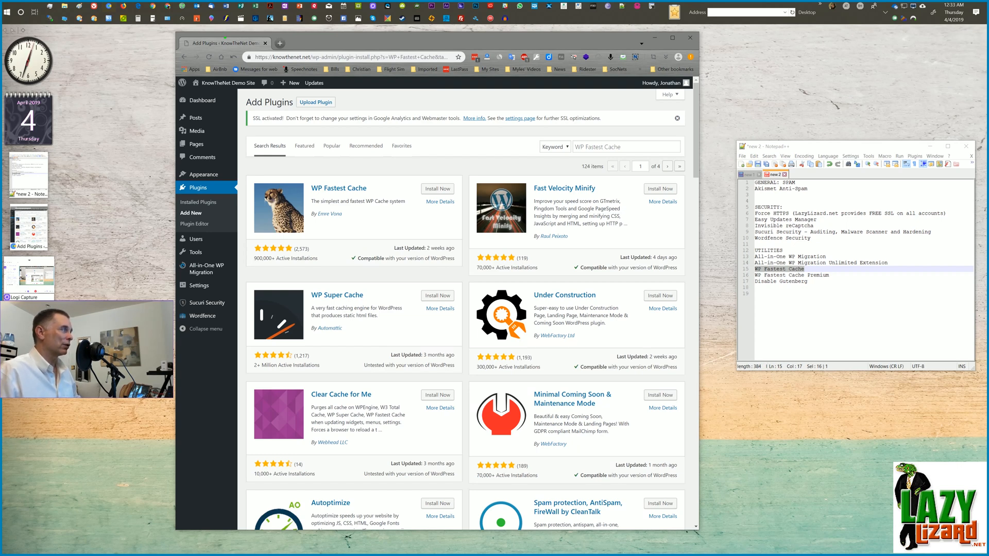
click(443, 190)
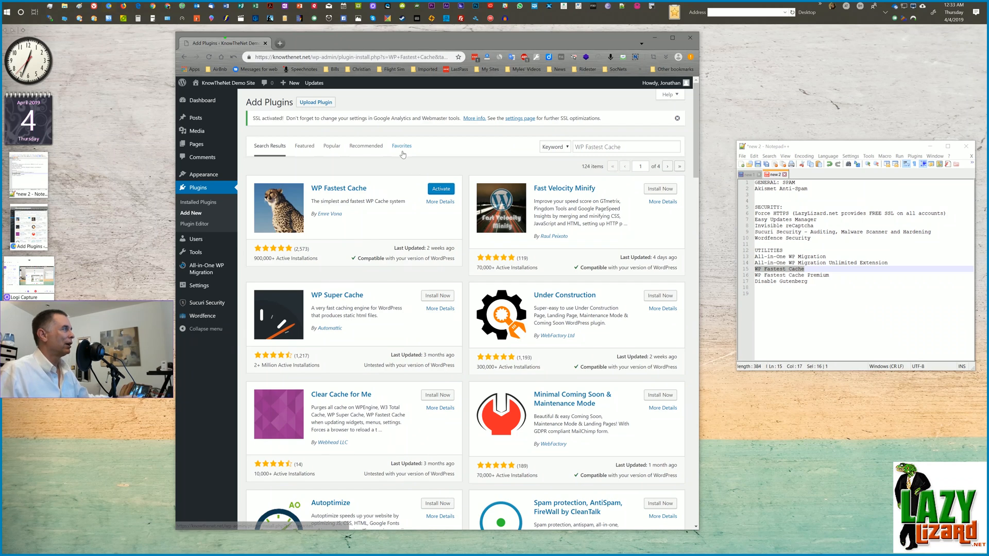
click(439, 191)
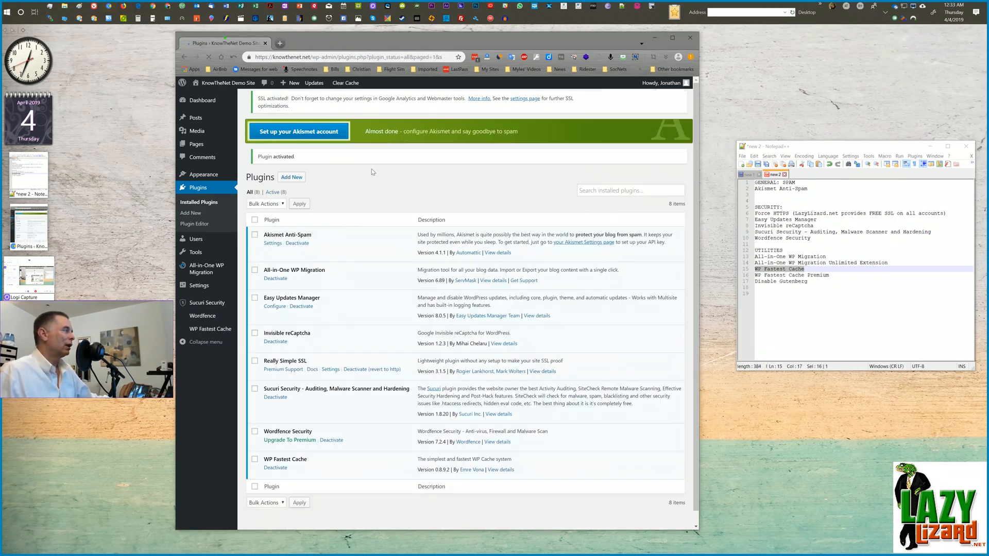
- Tick Enable for the cache system in the WP Fastest Cache options and view the help page for the Update Post option
scroll(381, 202, down, 1)
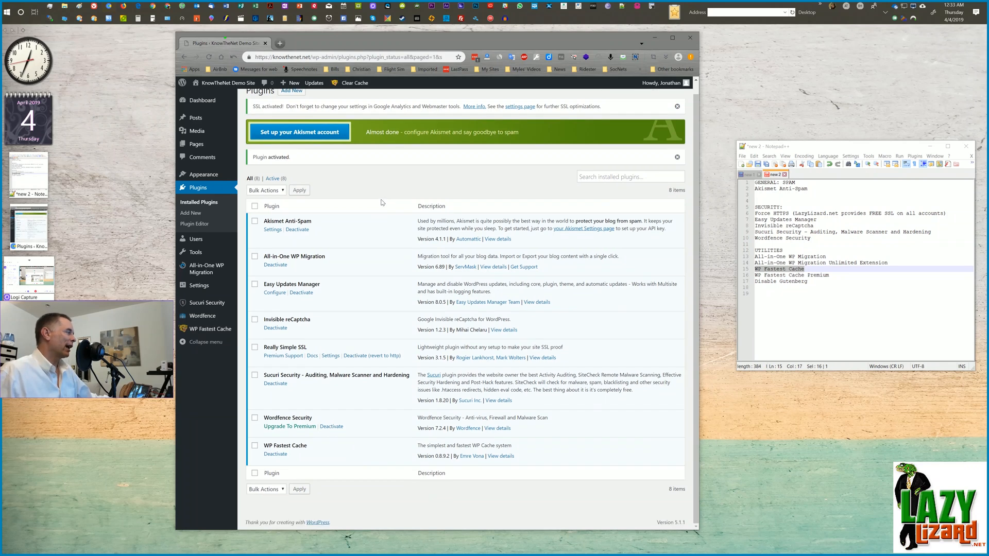
click(210, 330)
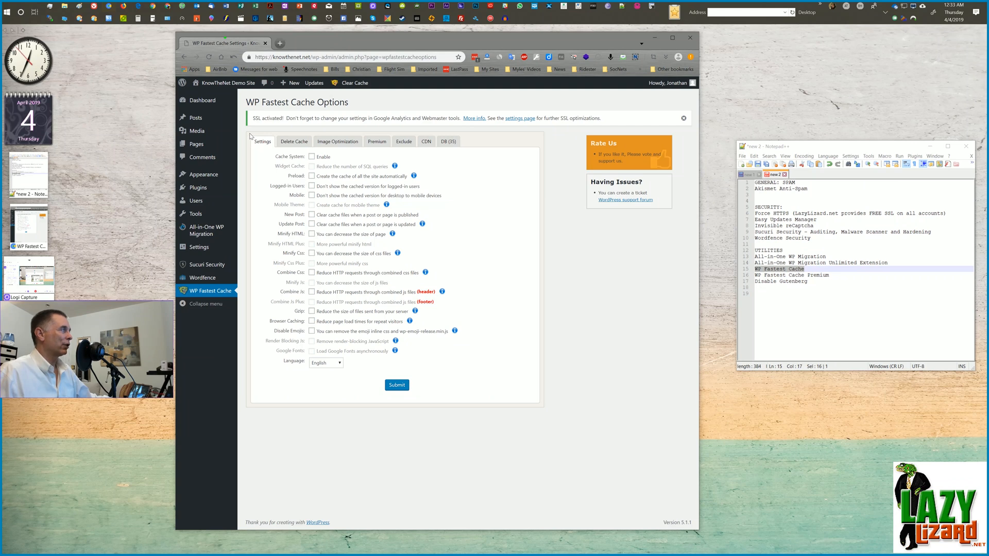
click(312, 157)
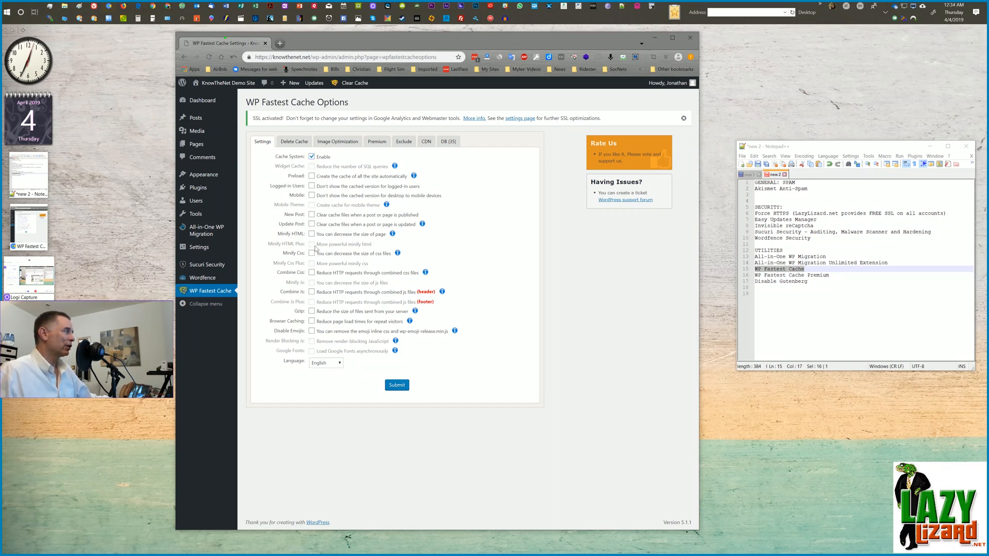
click(422, 225)
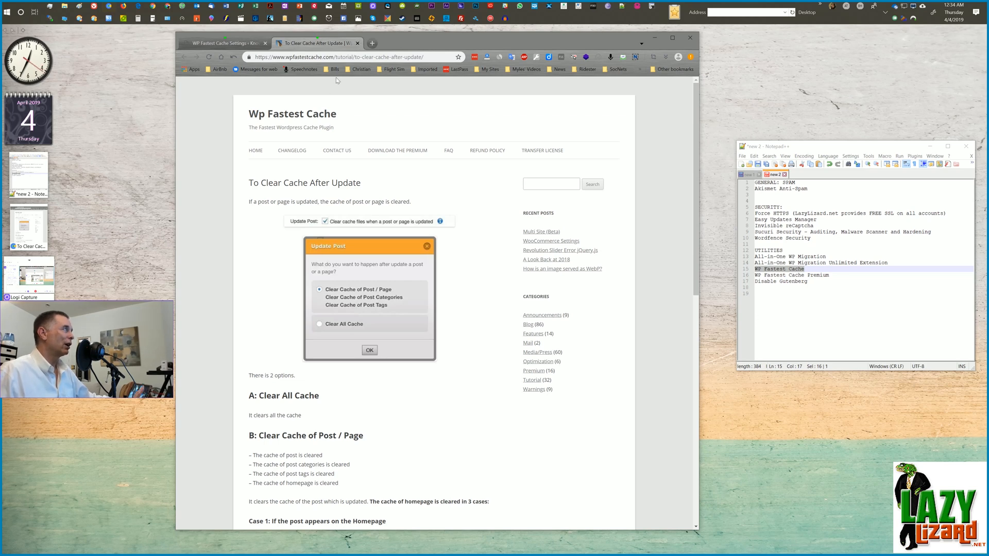
click(358, 43)
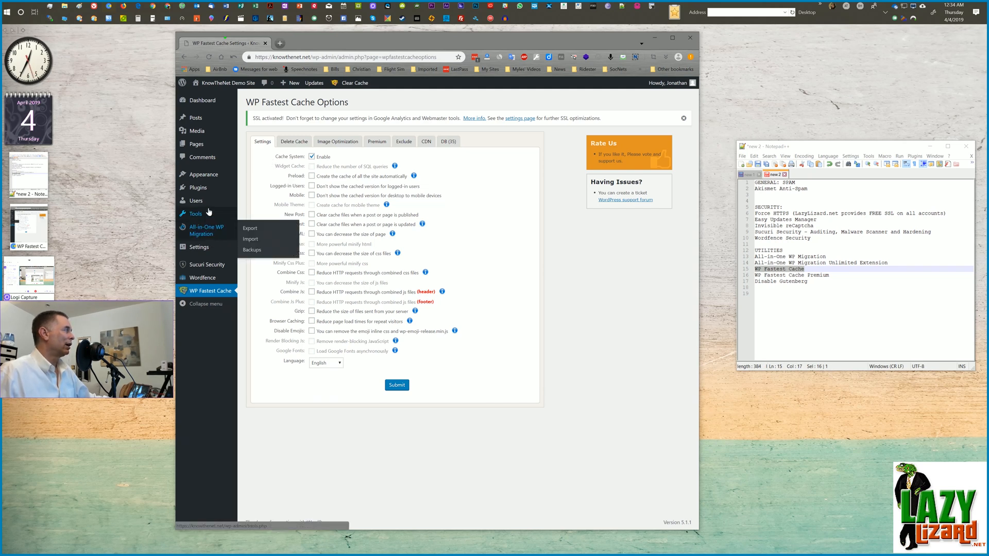
- Go to the page for adding new plugins and copy "Disable Gutenberg" from the Notepad++ plugin list
mouse_move(204, 191)
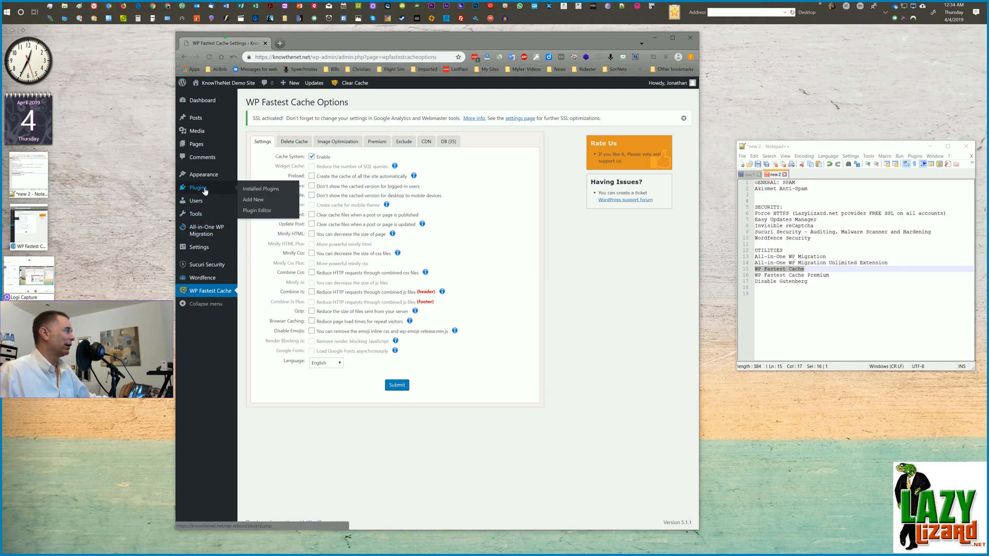
click(254, 201)
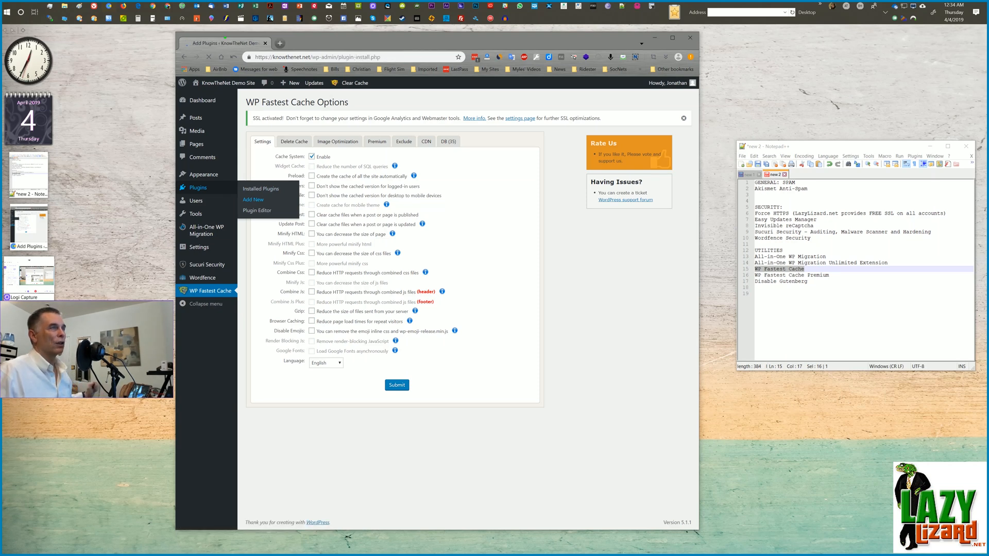
click(777, 281)
click(815, 275)
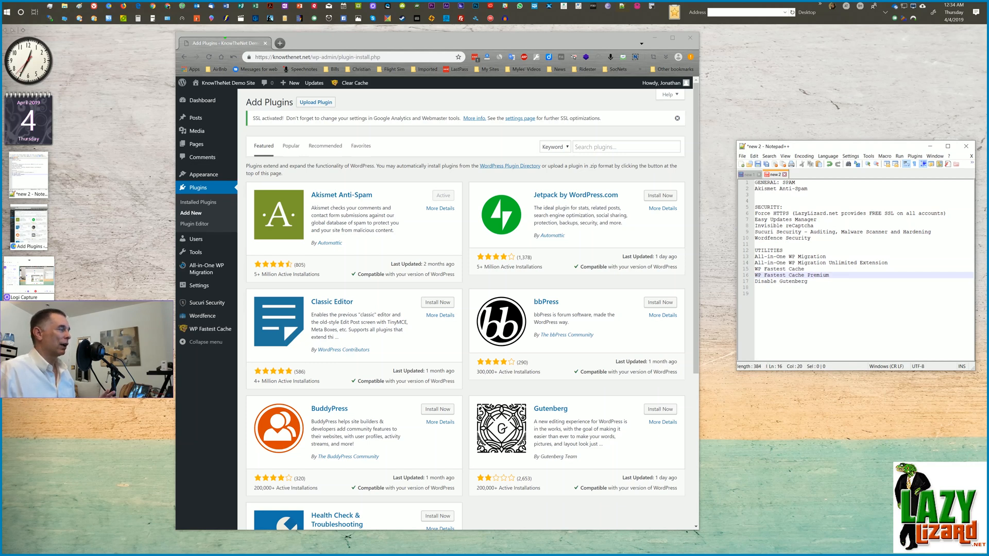
drag(755, 282, 808, 282)
key(ctrl+c)
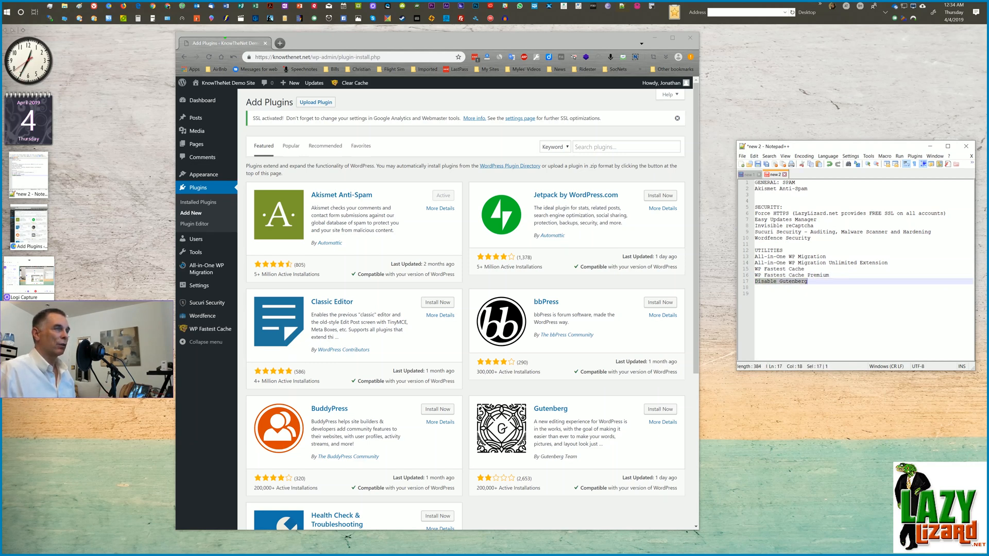
- Search the new plugins for the copied name "Disable Gutenberg", then install and activate that plugin
click(593, 148)
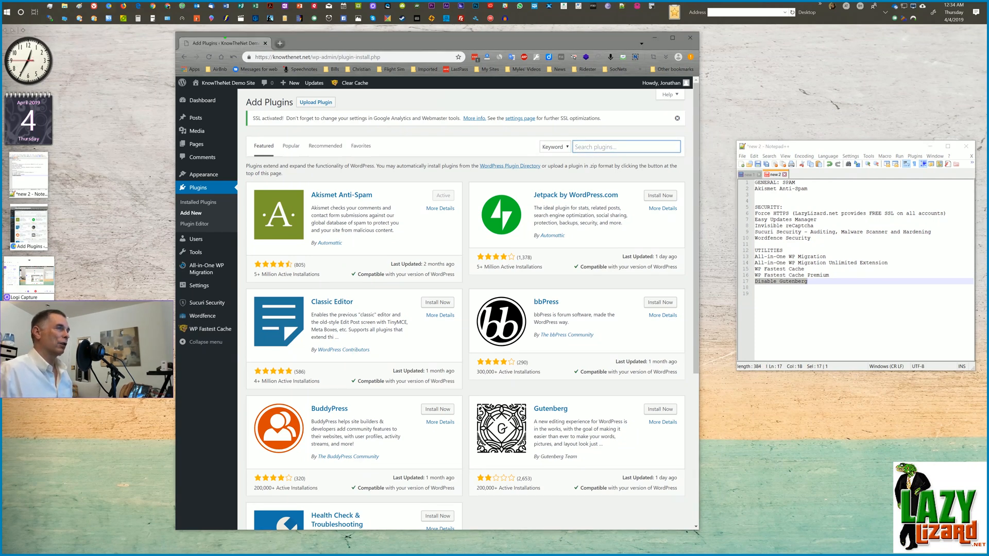
key(ctrl+v)
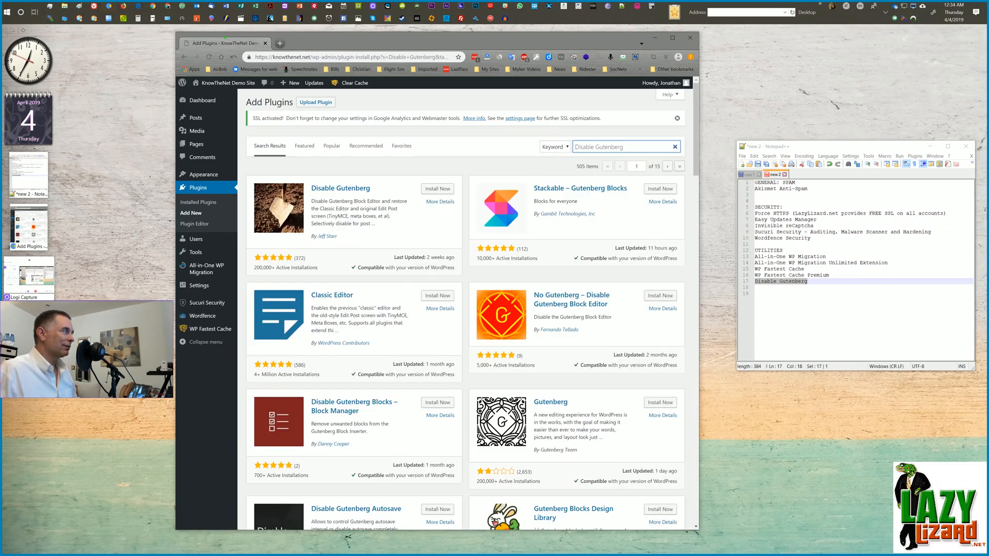
click(471, 158)
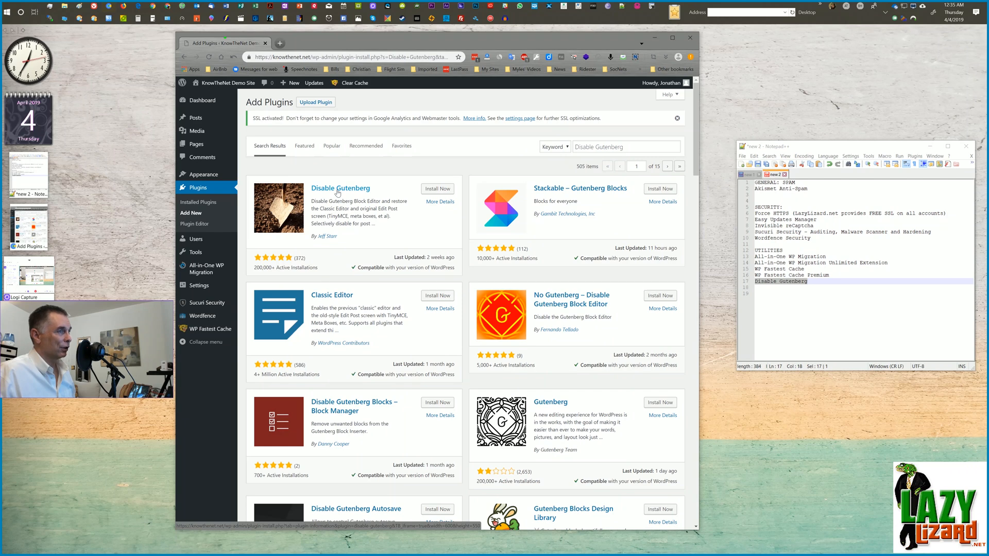
click(437, 189)
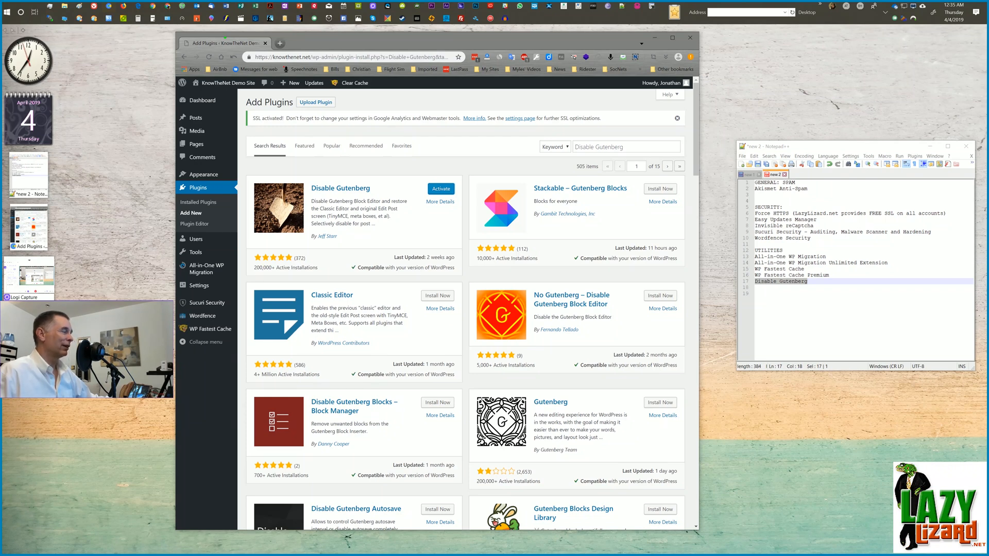
click(440, 190)
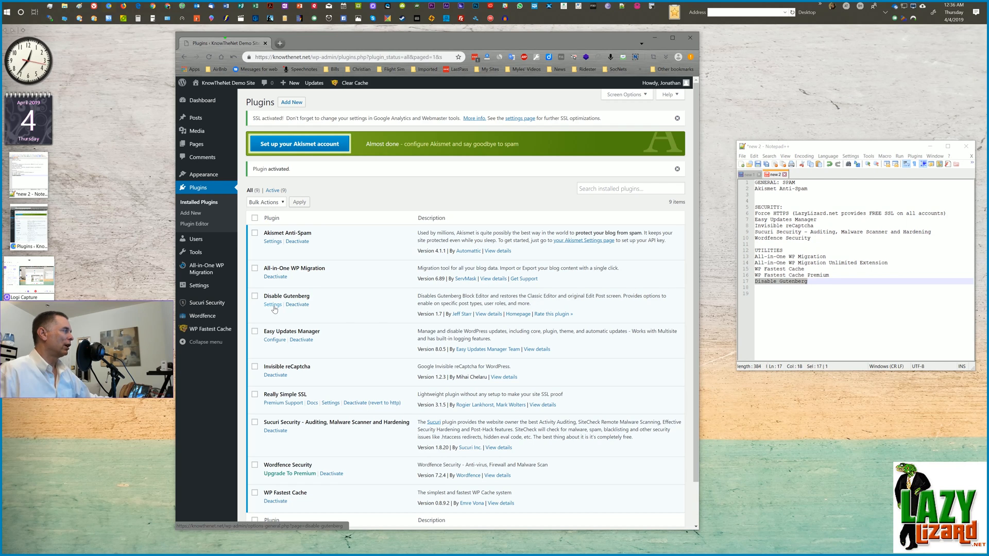
- Deactivate the Disable Gutenberg plugin and create a new post in the block editor, dismissing its welcome tip
click(298, 305)
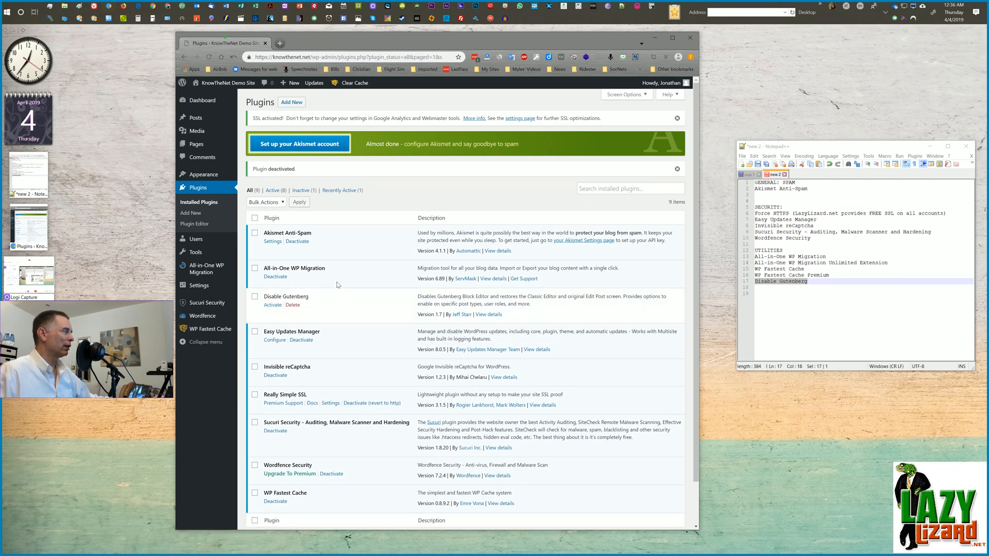
mouse_move(203, 149)
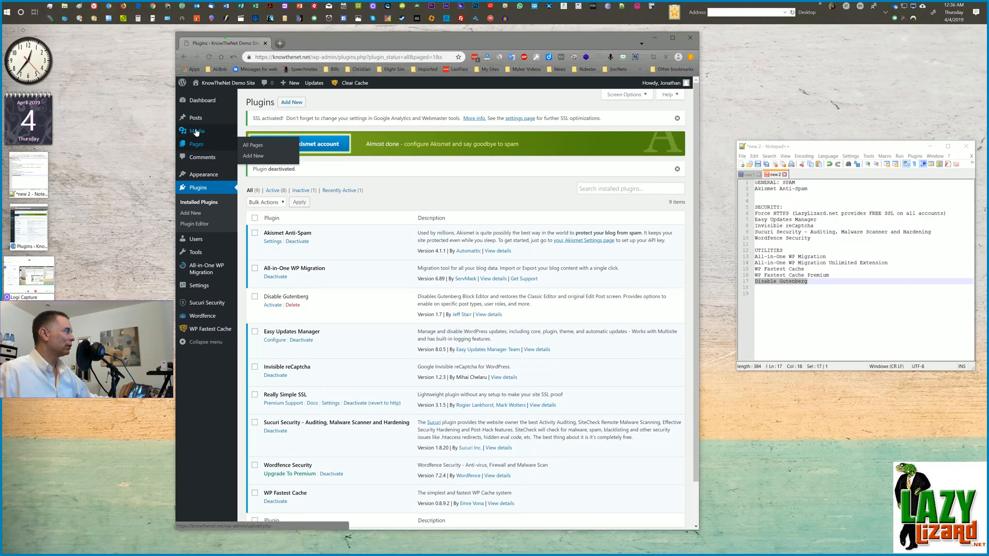
mouse_move(198, 119)
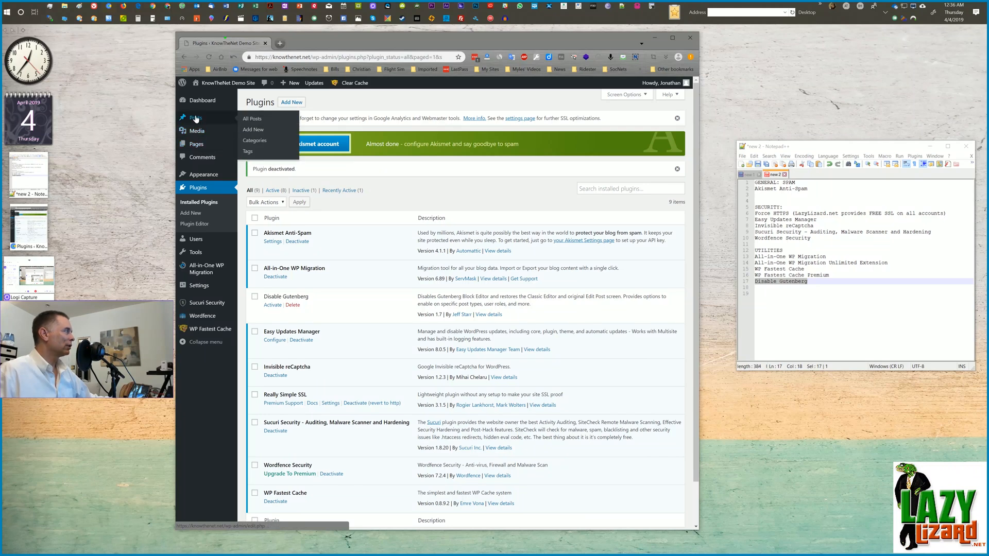
click(253, 130)
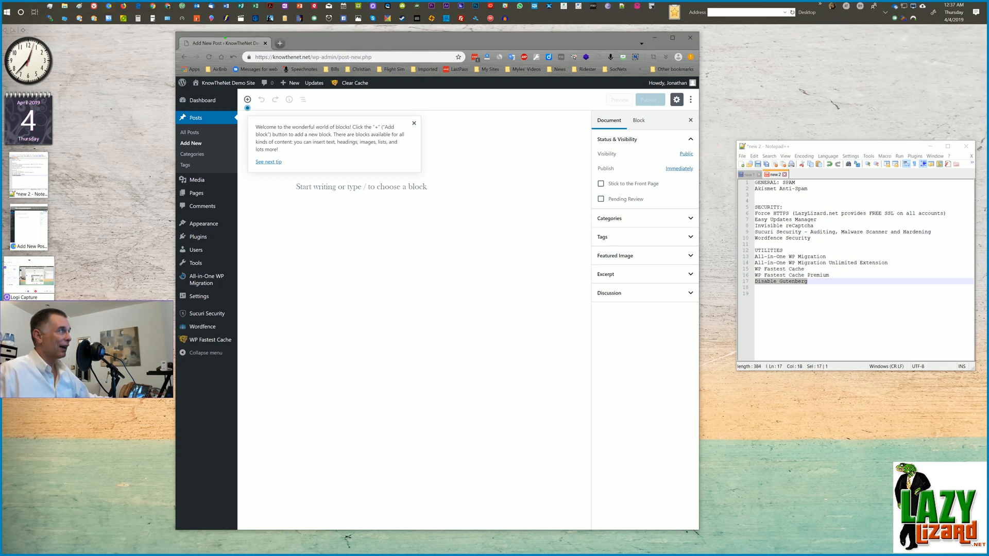
click(413, 124)
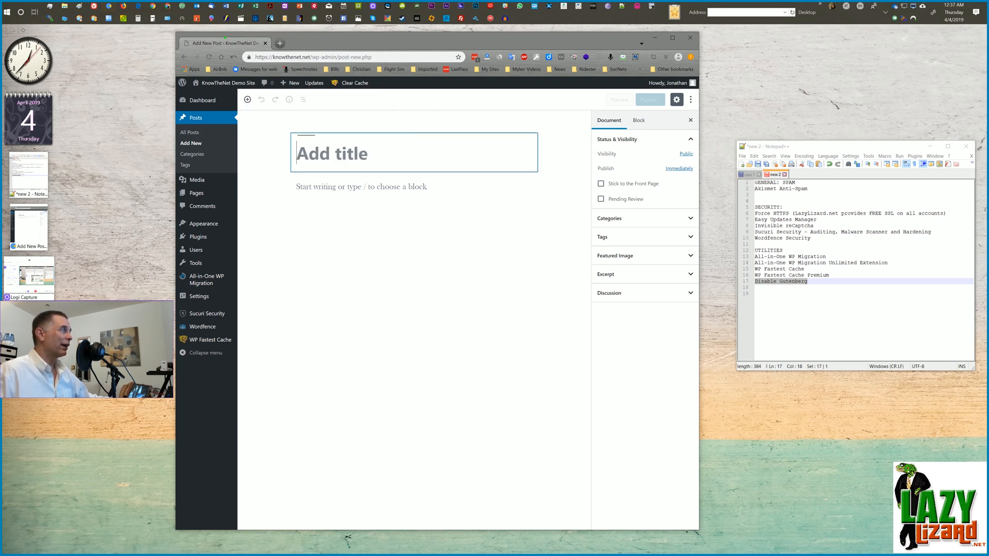
text(++++++++)
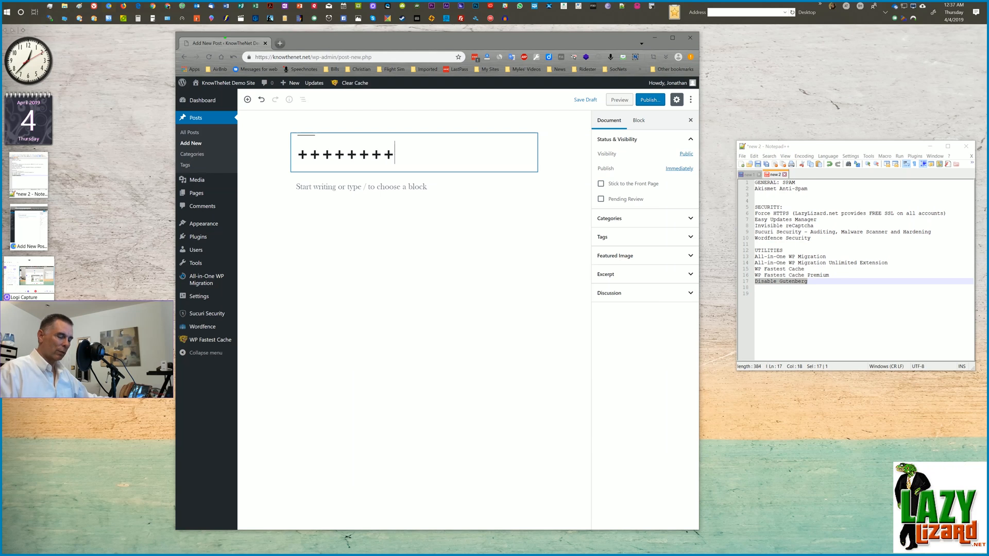
key(ctrl+a)
key(BackSpace)
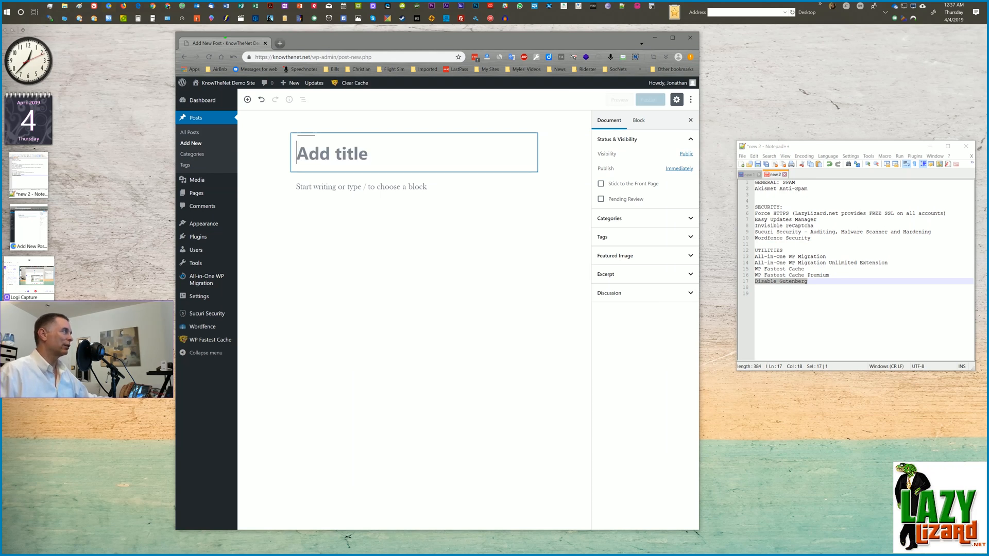
- Write two test paragraphs, "asdfasdf" and "asdfadsf", in the body of the new post
click(338, 198)
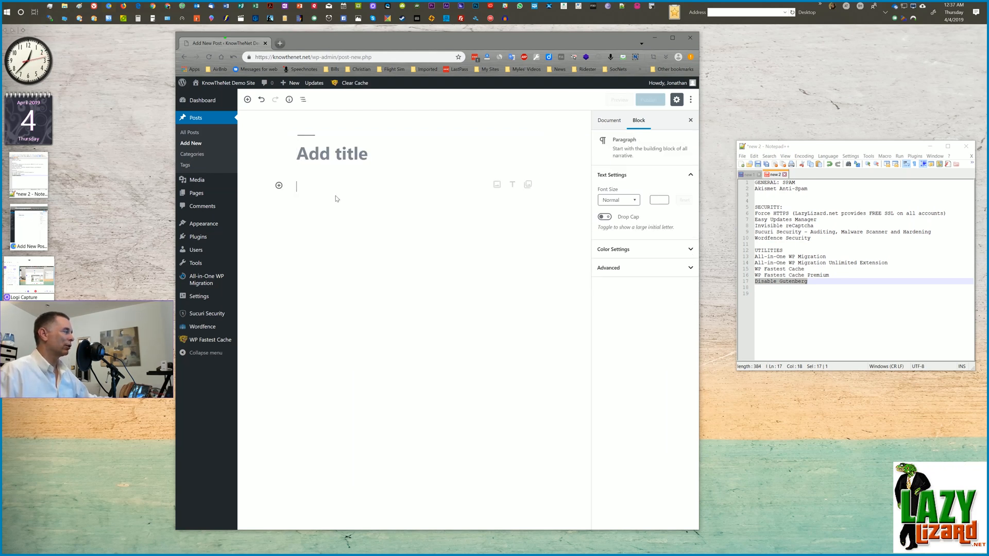
text(asdfasdf)
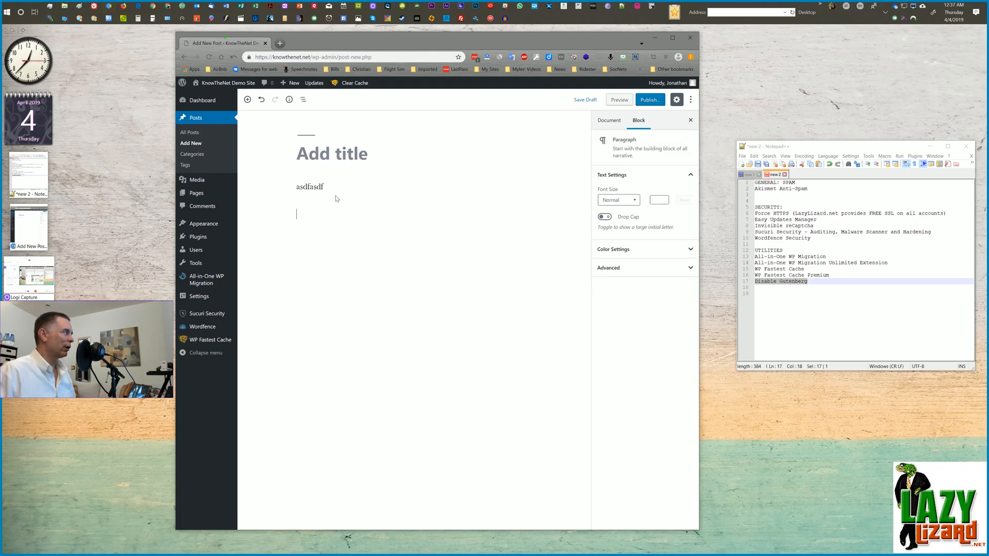
text(asdfadsf)
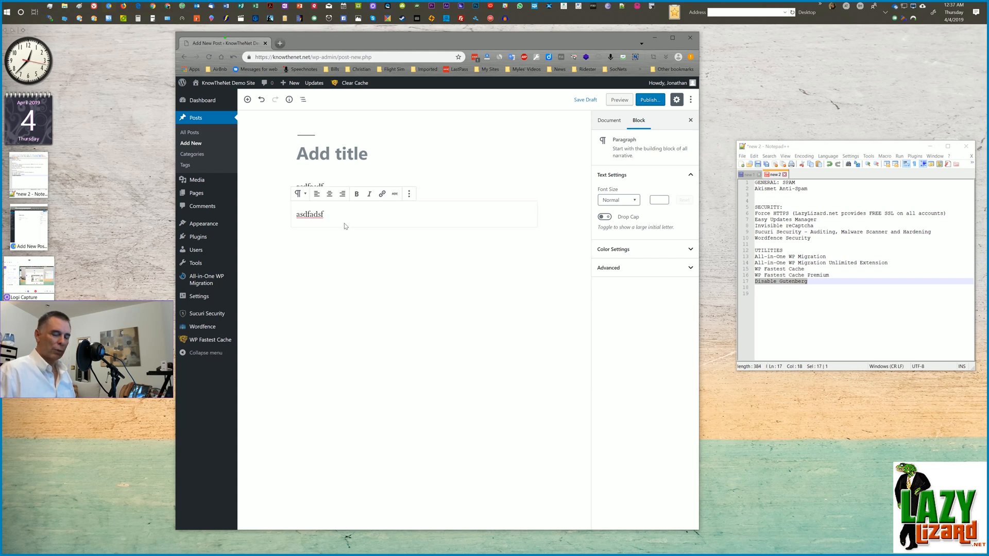
- Clear the text of the second test paragraph, then open the additional block options of the first paragraph
key(Return)
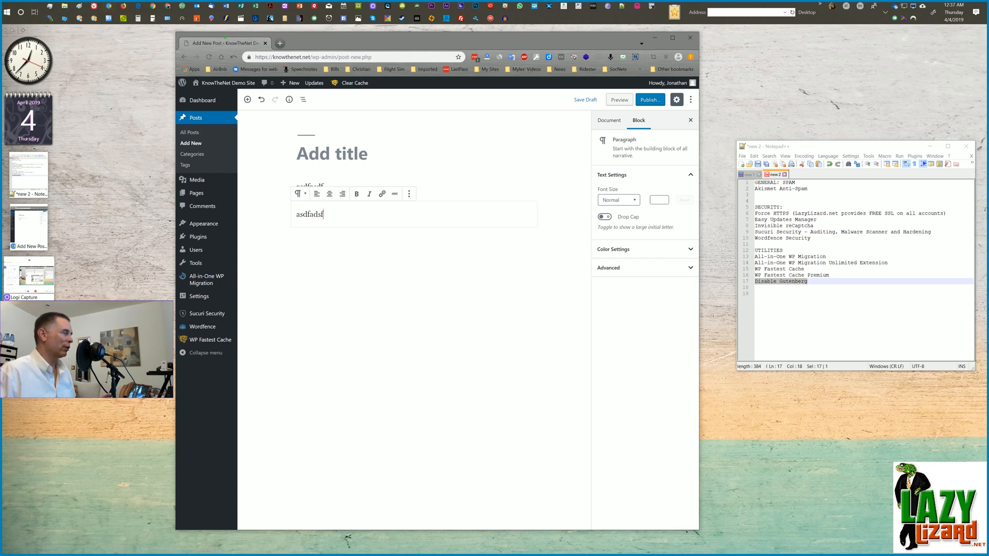
text(++++)
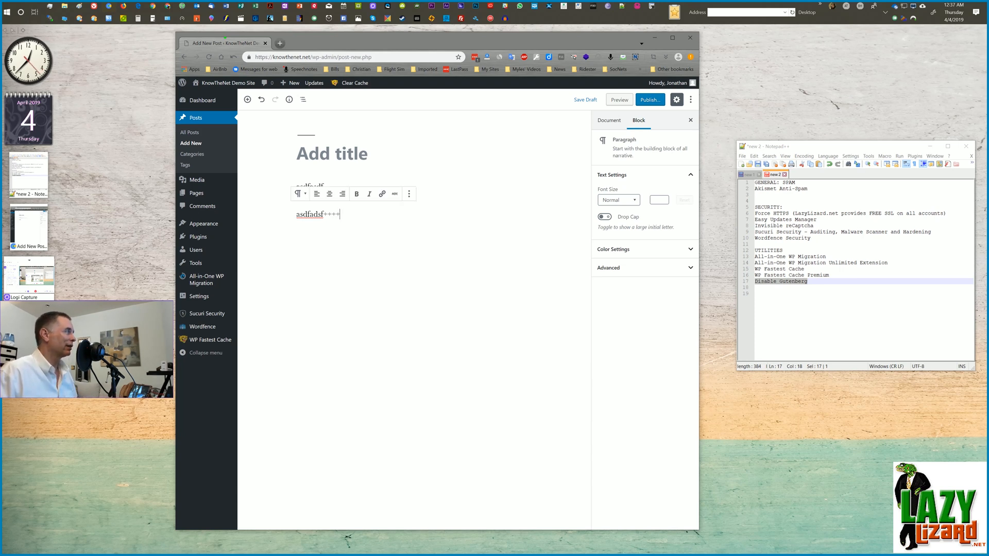
key(ctrl+a)
key(BackSpace)
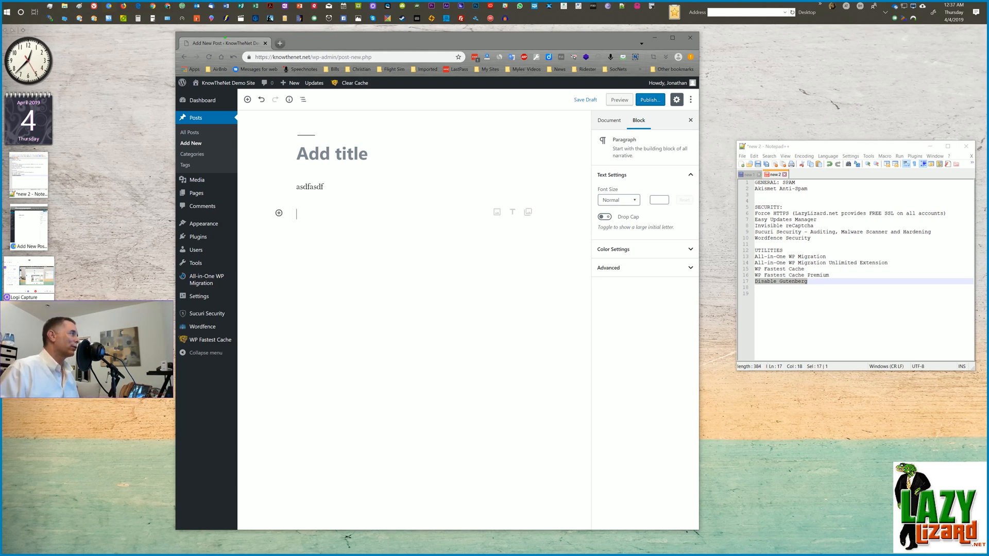
click(321, 186)
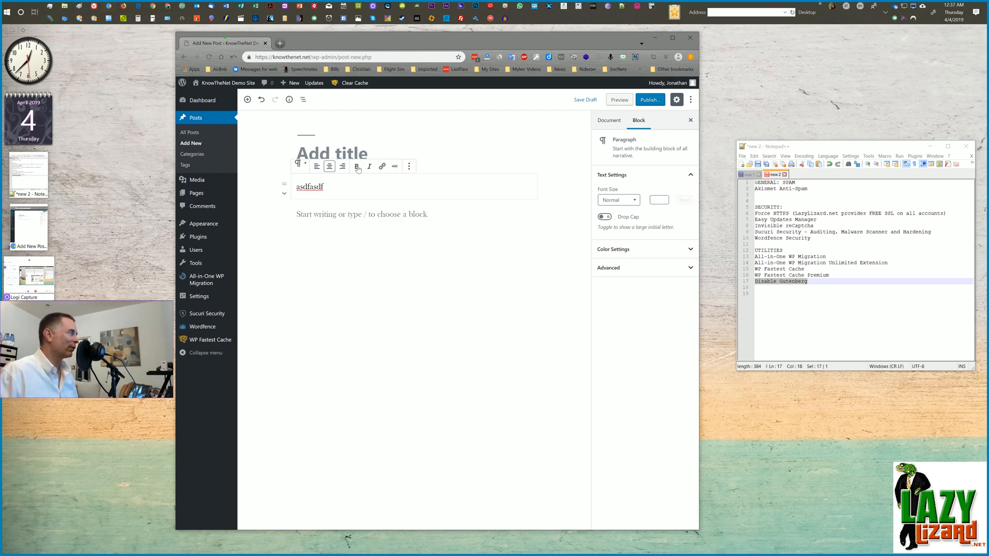
click(409, 166)
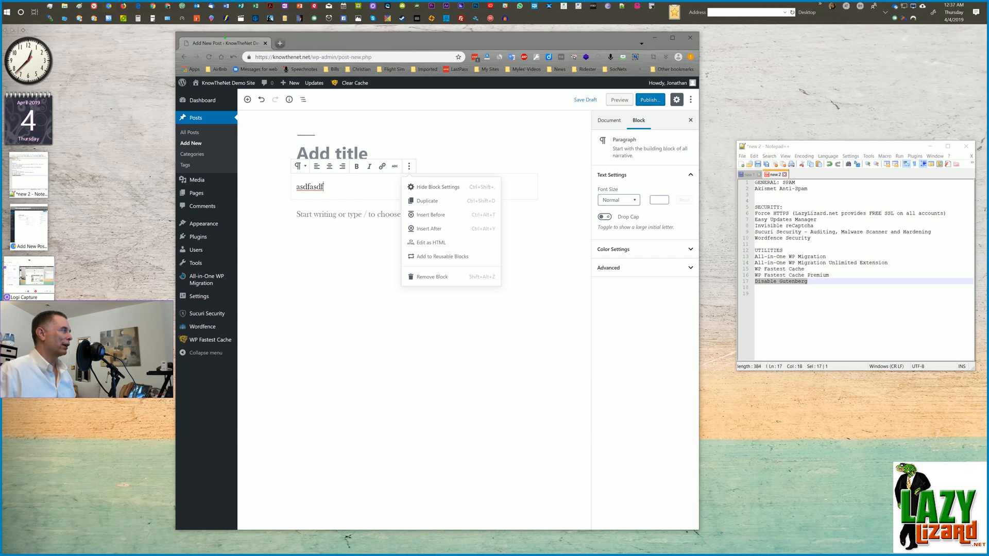
- Title the post "This is My Title!" and replace the first paragraph's text with "This is my article. Yea!"
click(335, 154)
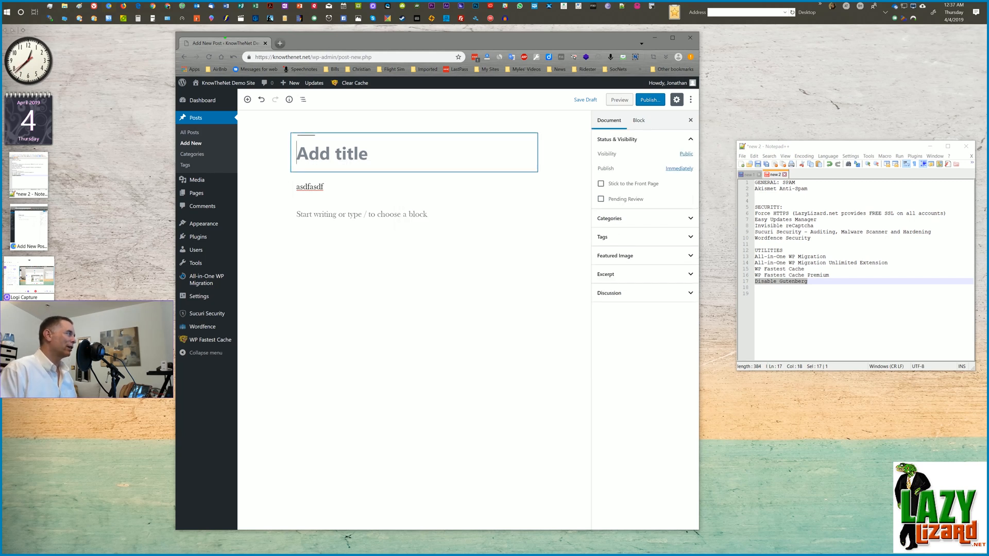
text(This is My Tit)
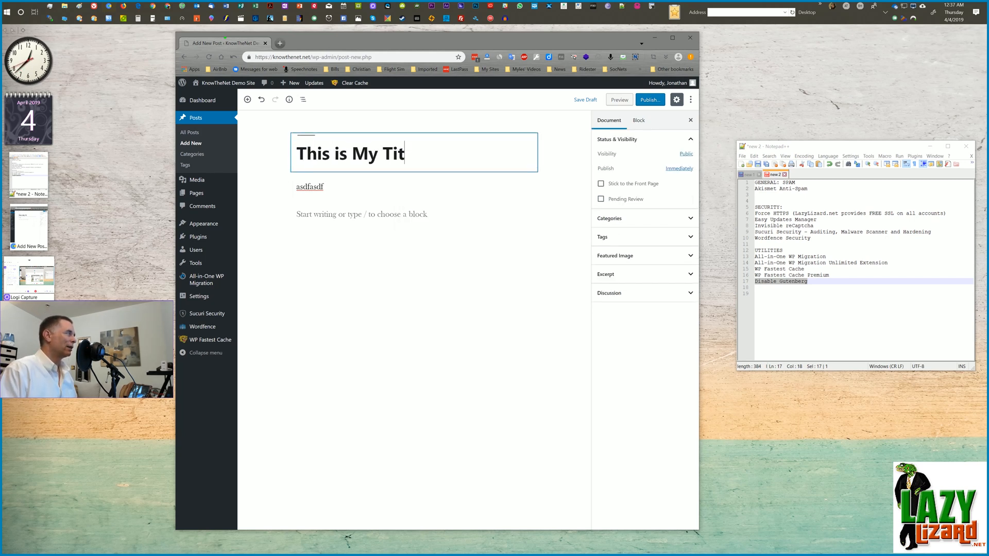
text(le!)
click(333, 185)
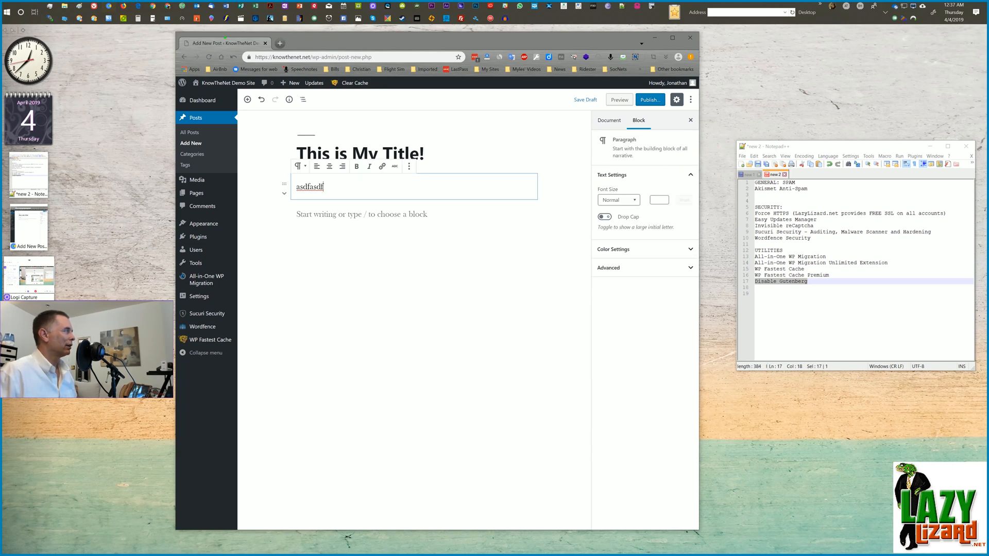
double_click(332, 186)
text(This is )
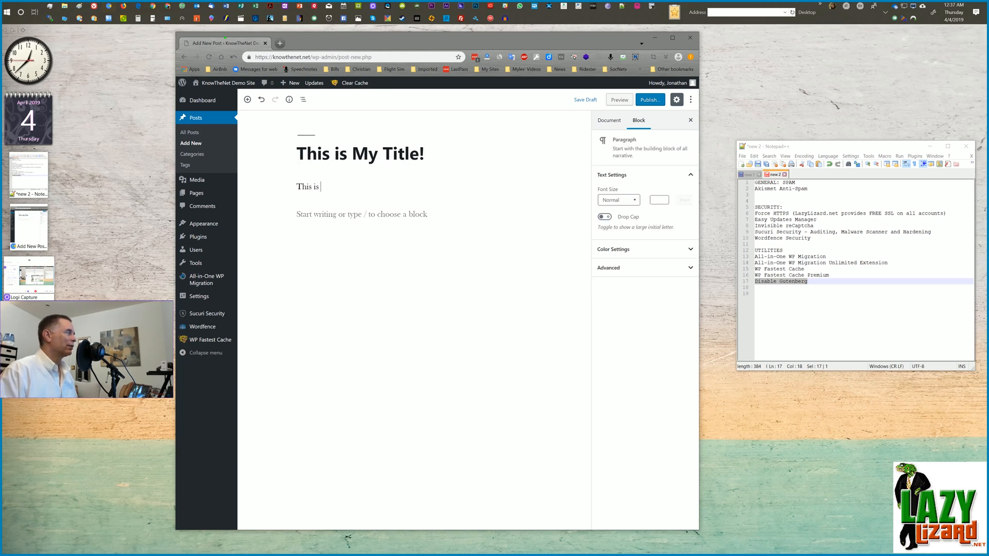
text(my article.  Yea!)
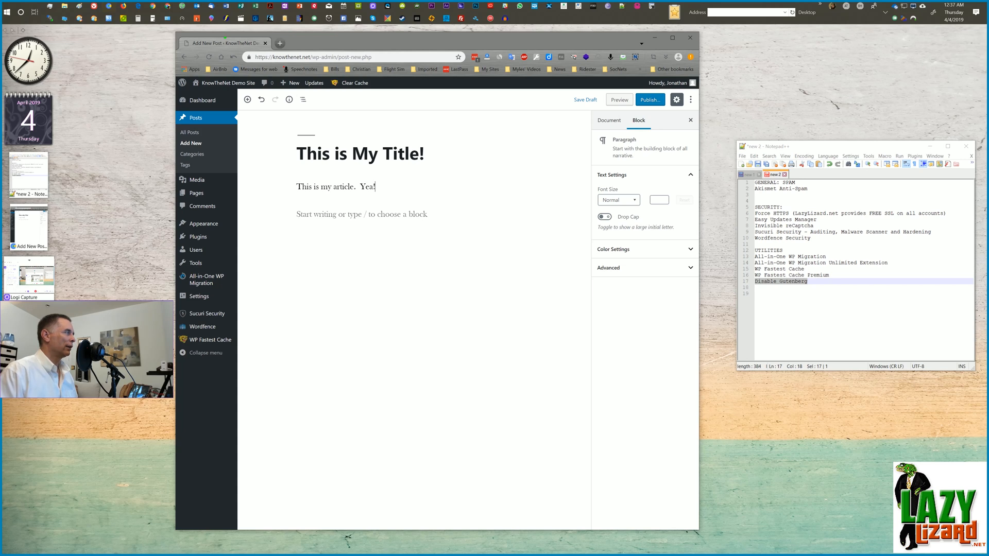
- Add five empty paragraph blocks below the article text and move back up through them
key(Return)
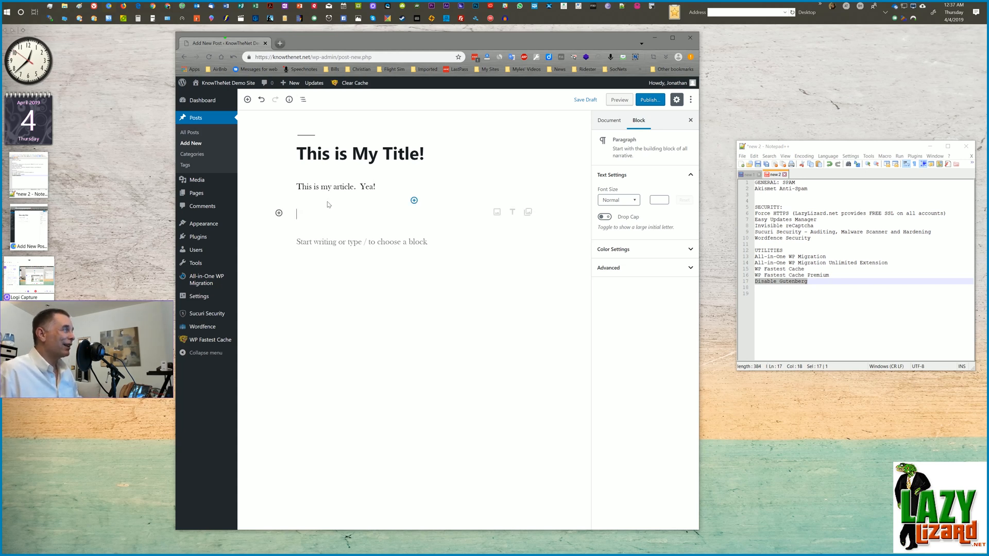
key(Return)
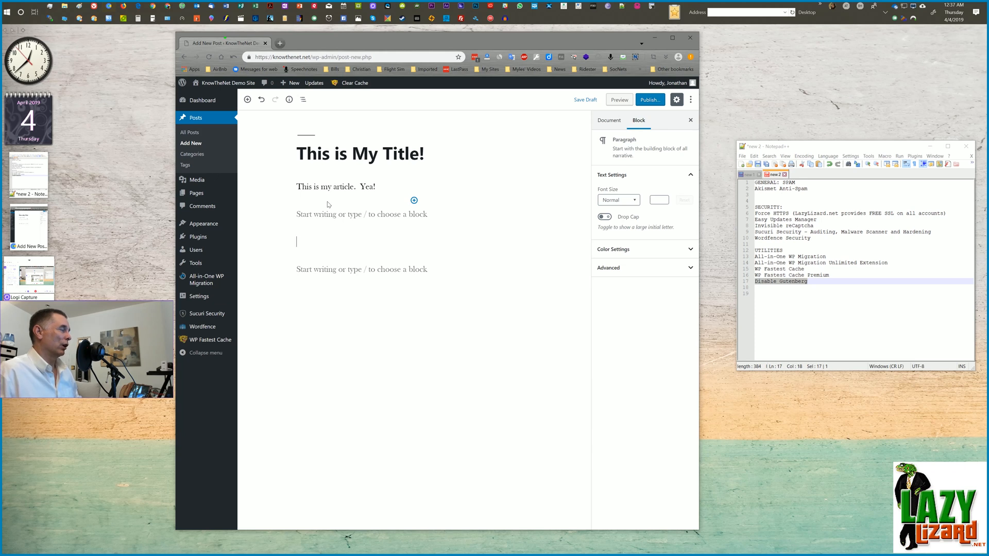
key(Return)
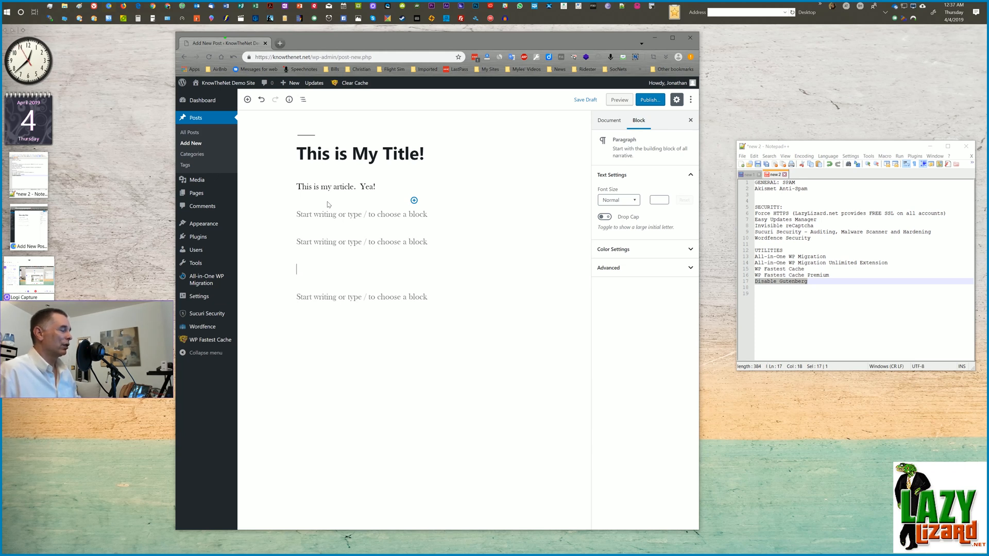
key(Return)
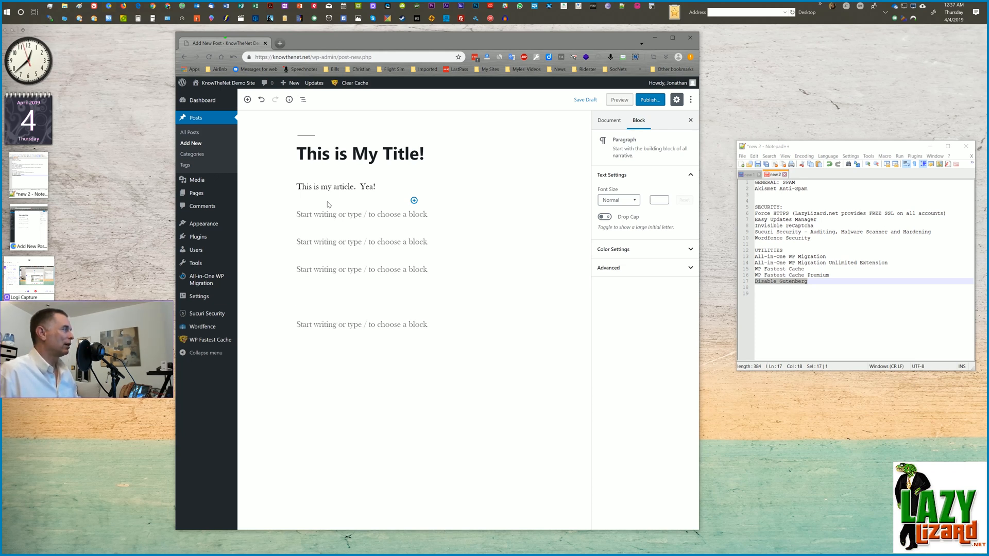
key(Return)
key(Up)
key(Up)
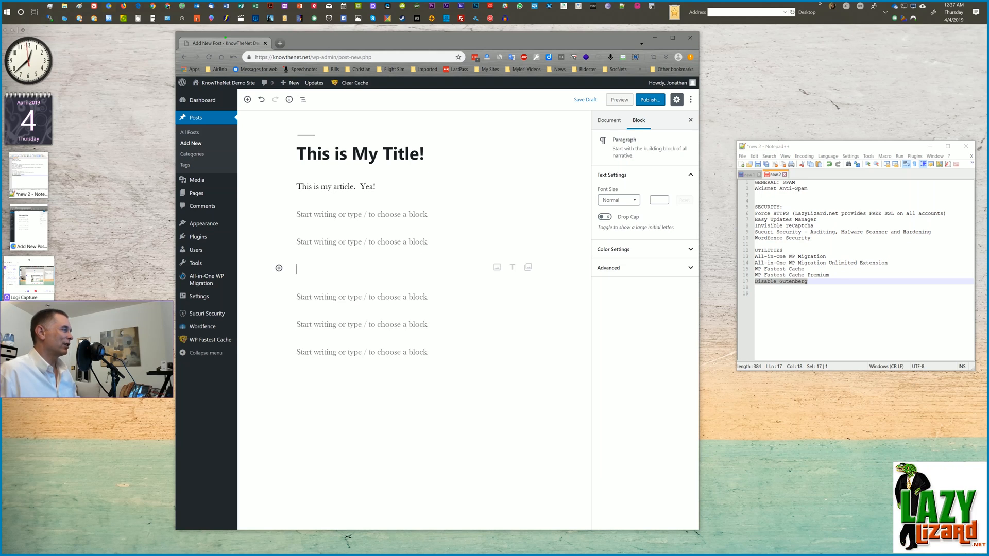
key(Up)
key(Up)
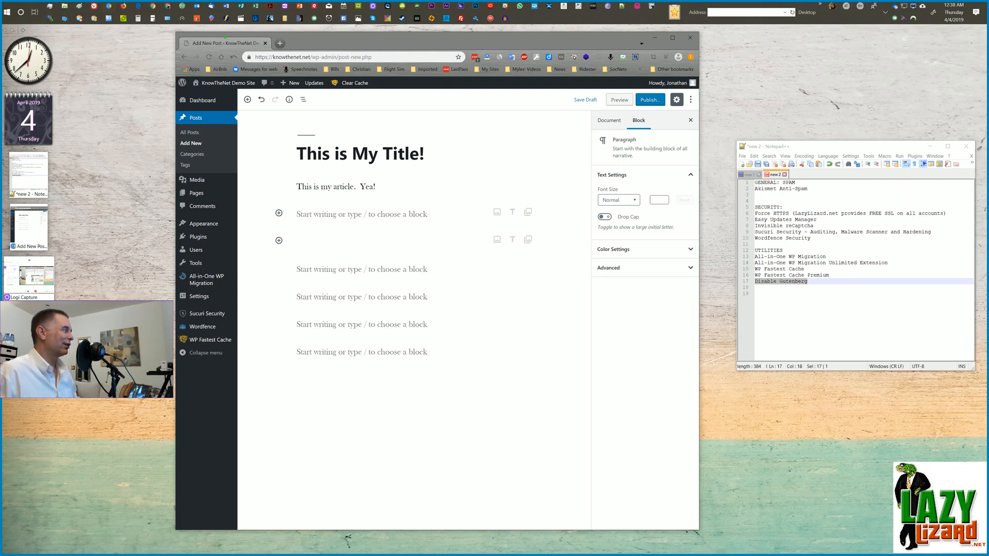
- Turn the empty block below the article text into a level H3 heading reading "New Heading"
click(279, 214)
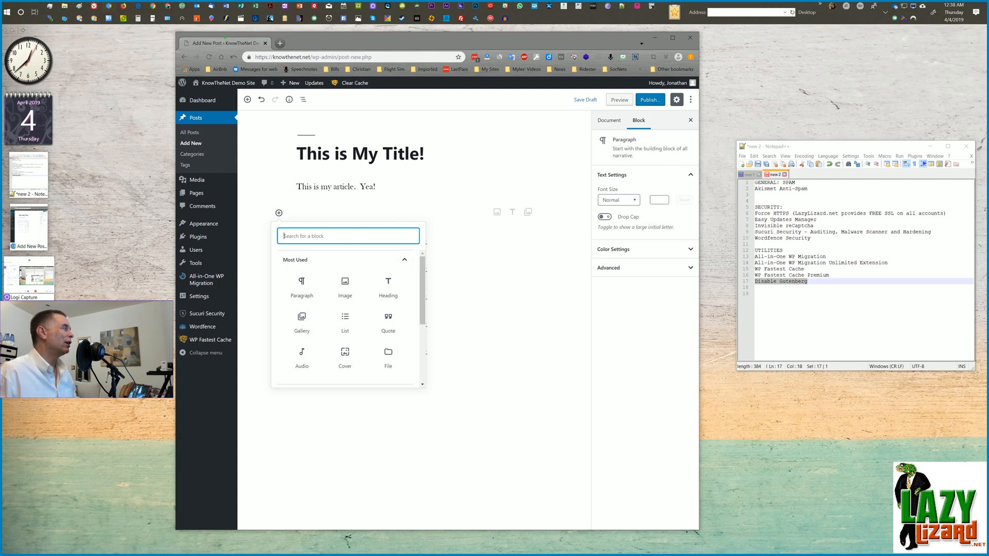
click(303, 283)
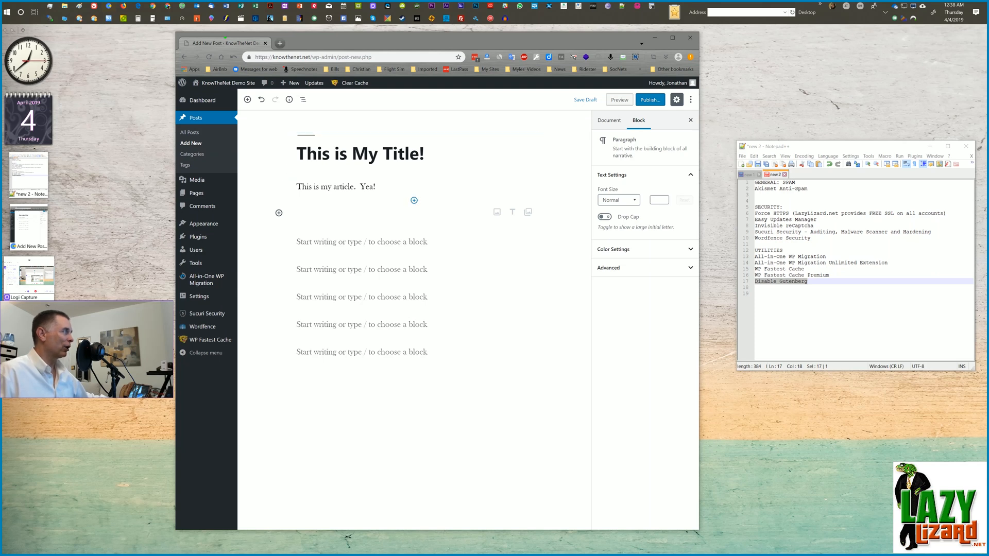
click(279, 214)
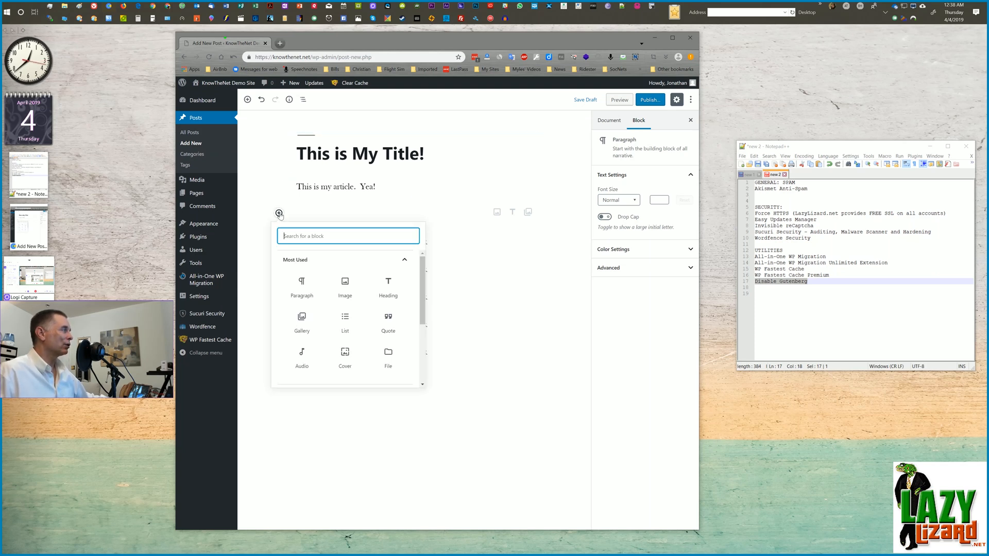
click(389, 284)
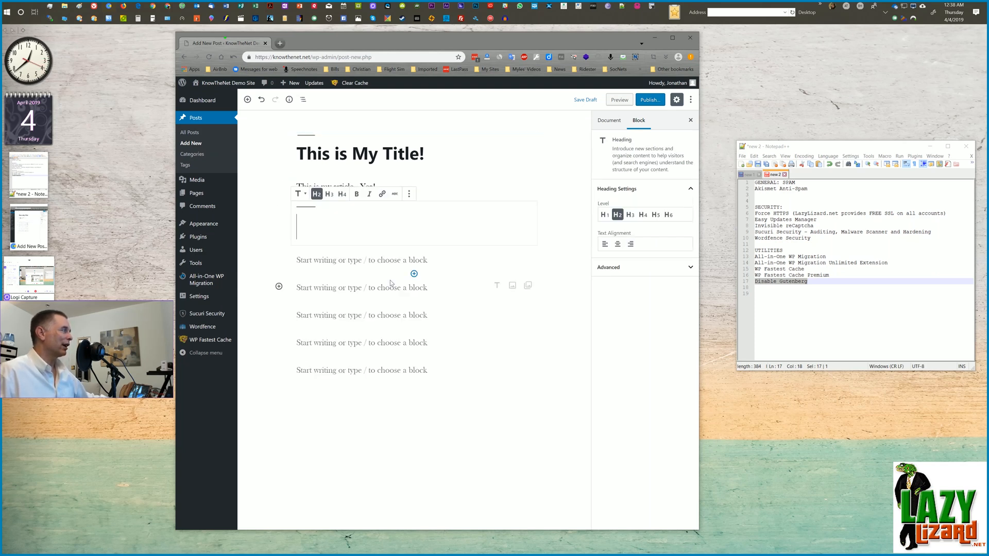
click(328, 194)
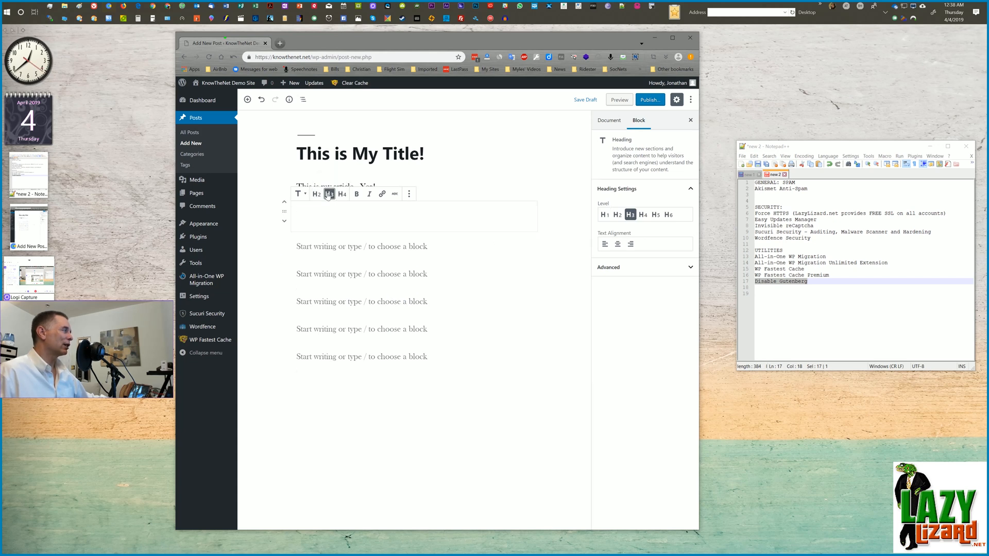
text(New Heading)
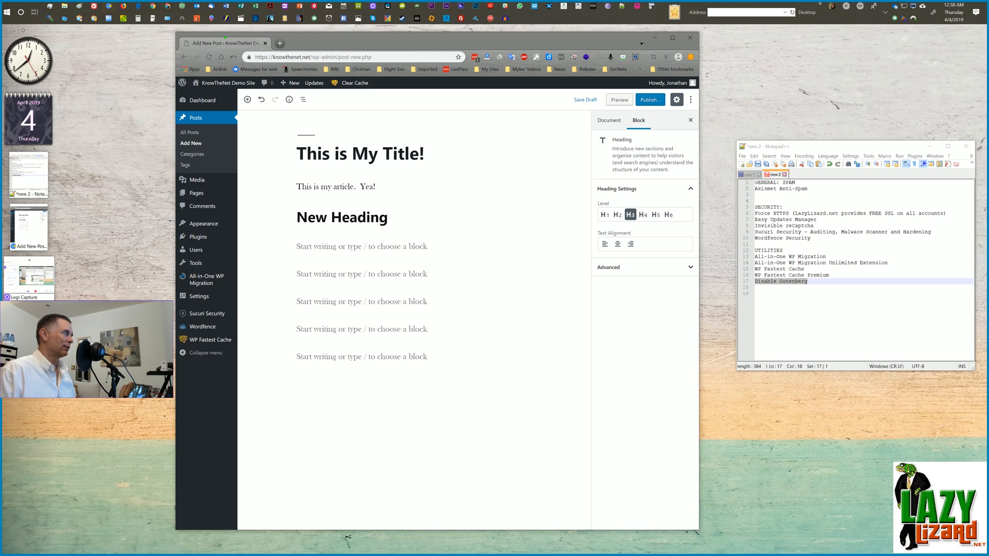
- Write a paragraph of test text, "asdadsfasdfa adf asdasdfasdf", below the new heading
key(Return)
text(asdadsfasdfa adf asd)
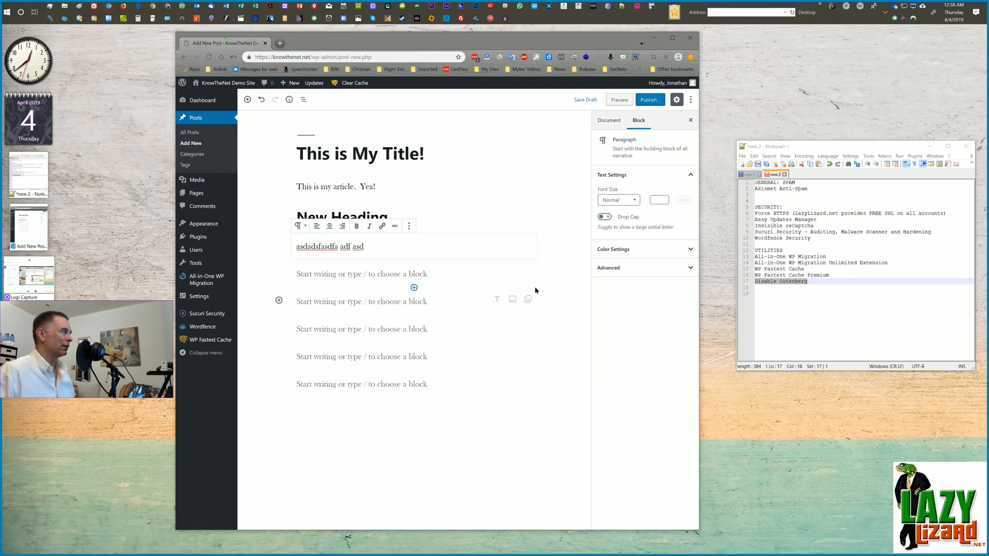
click(396, 274)
key(Up)
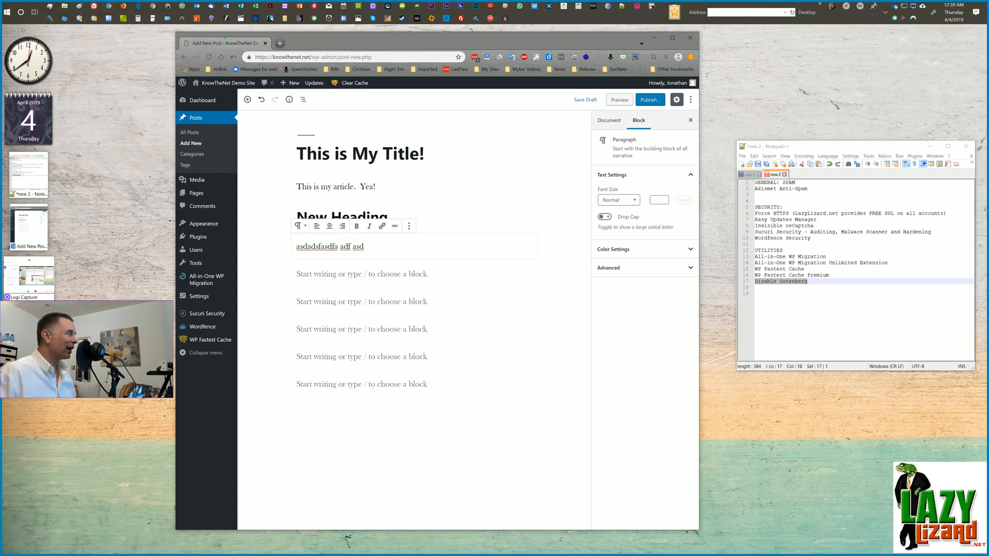
text(asdfasdf)
- Add a further paragraph with "asdfasdfasdfasdf" and, after a line break within the same block, "asdfasdf"
key(Return)
text(asdfasdfasdfasdf)
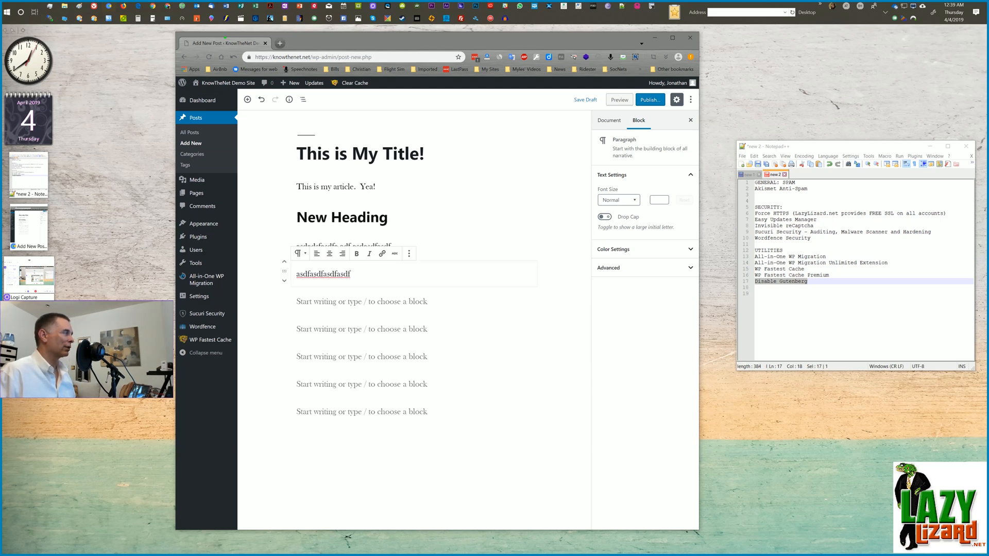
key(shift+Return)
text(asdfasdf)
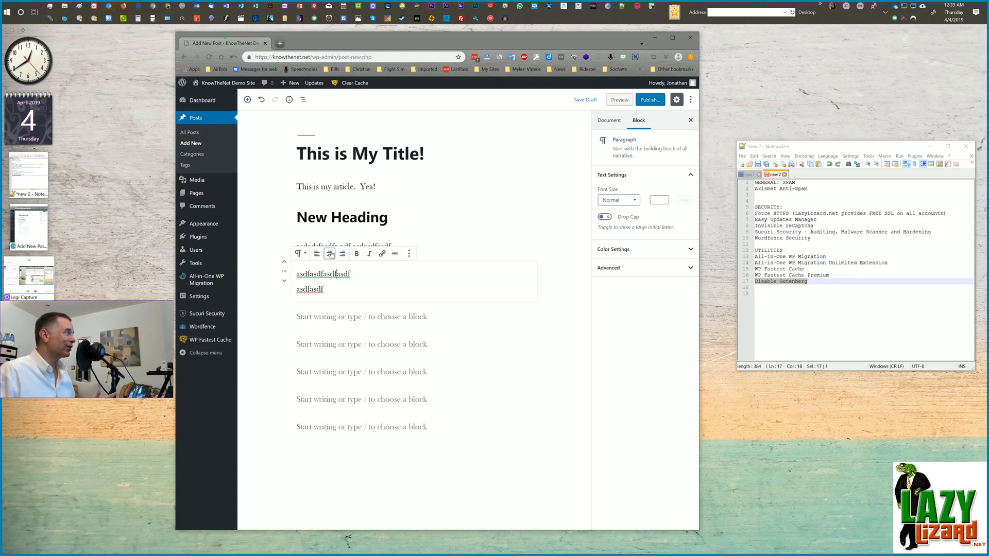
- Leave the post without saving it, go to the installed plugins and activate Disable Gutenberg
mouse_move(209, 237)
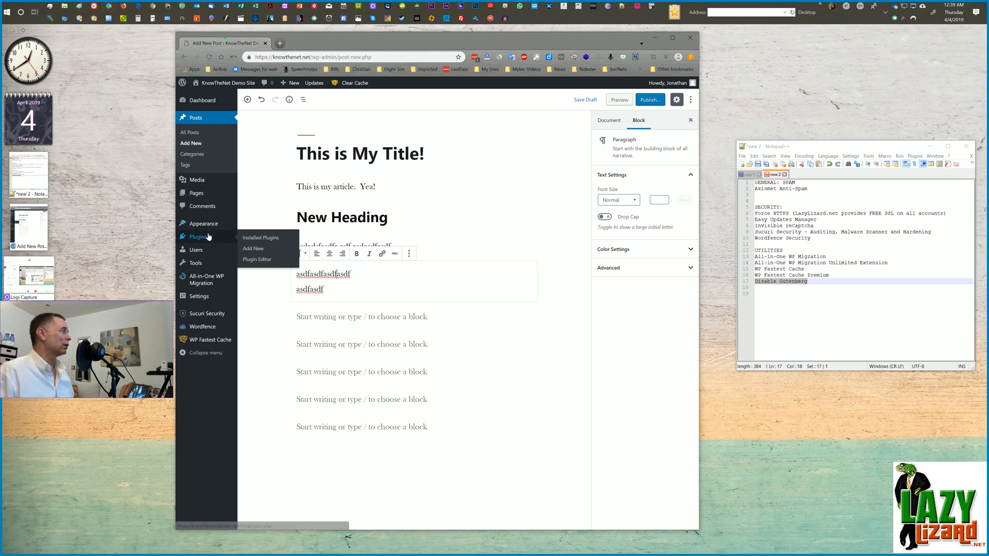
click(252, 237)
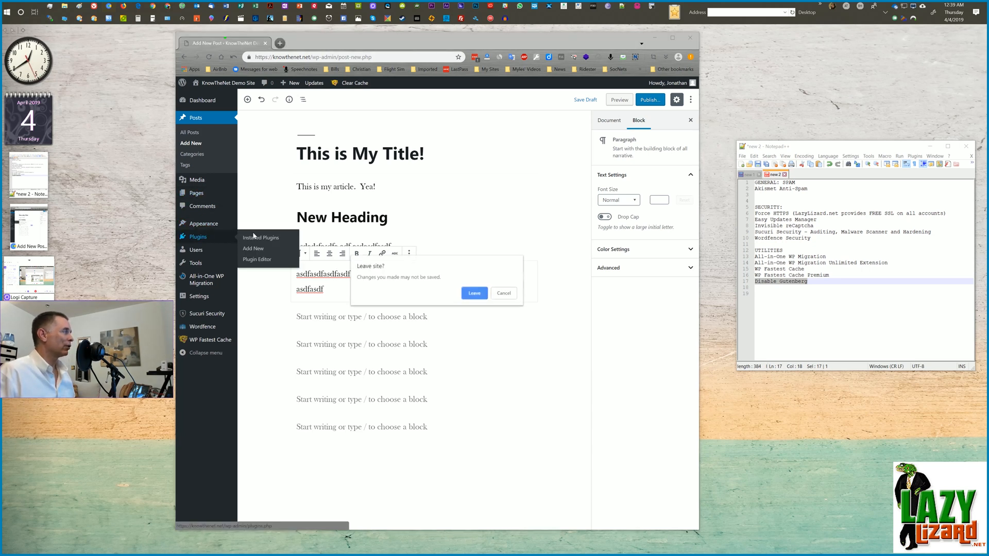
click(475, 293)
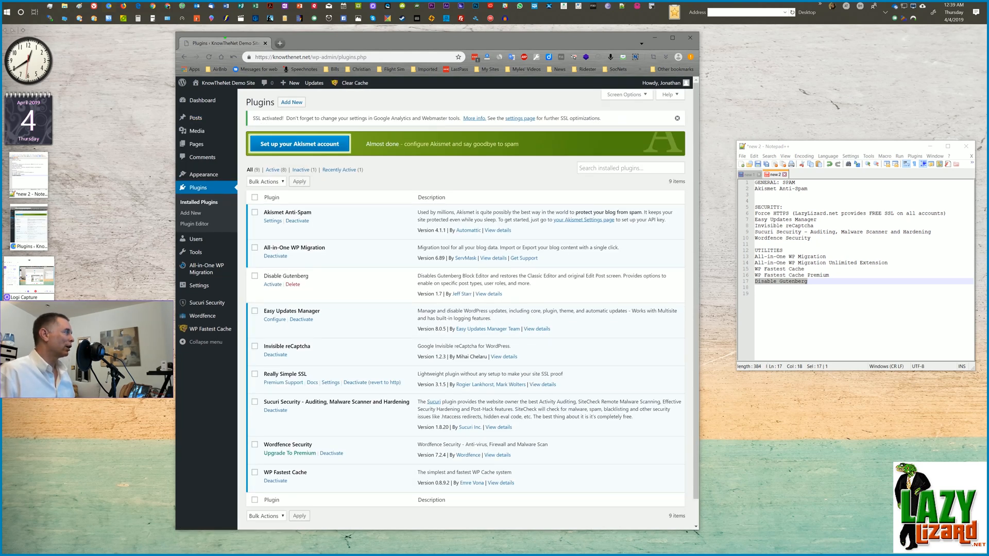
click(273, 285)
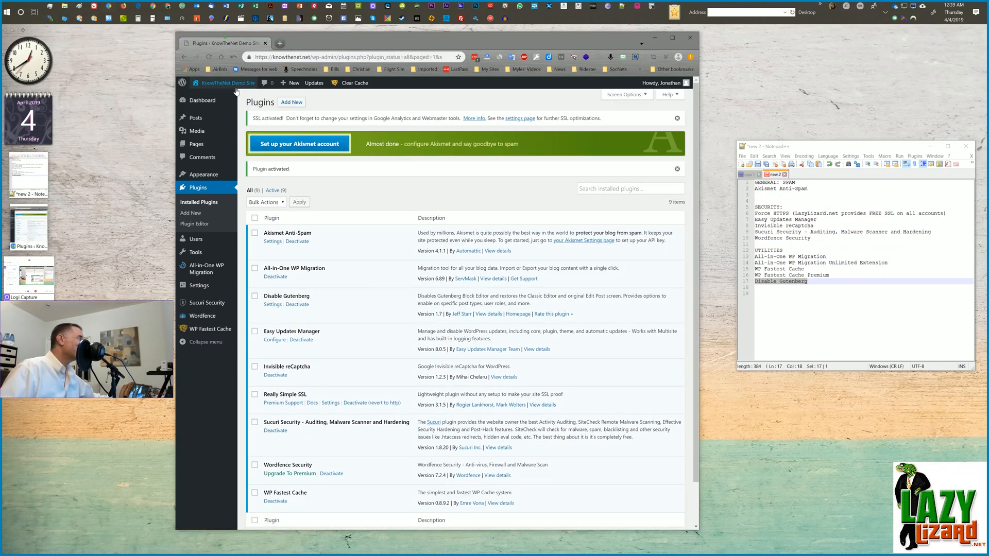
- Create a new post and write two body paragraphs, "Tha;sekljrh alskdjhf lk" and "asdfalsdkjfhalksdf", in the classic editor
mouse_move(199, 124)
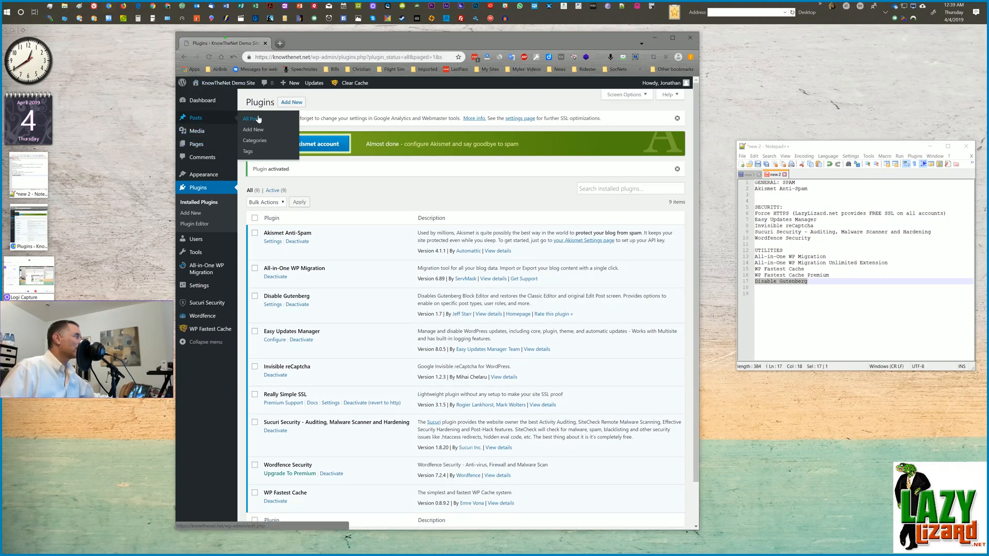
click(281, 131)
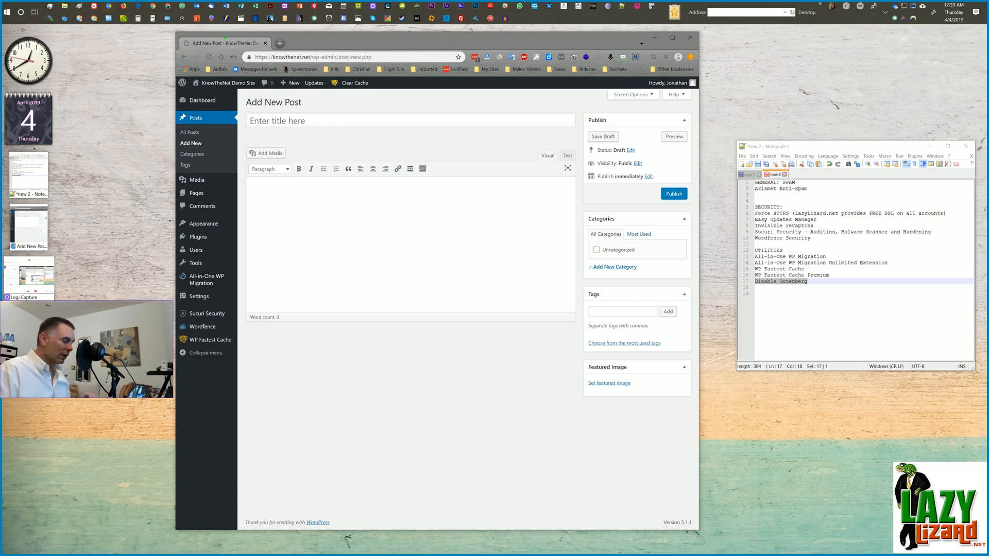
text(Tha;sekljr)
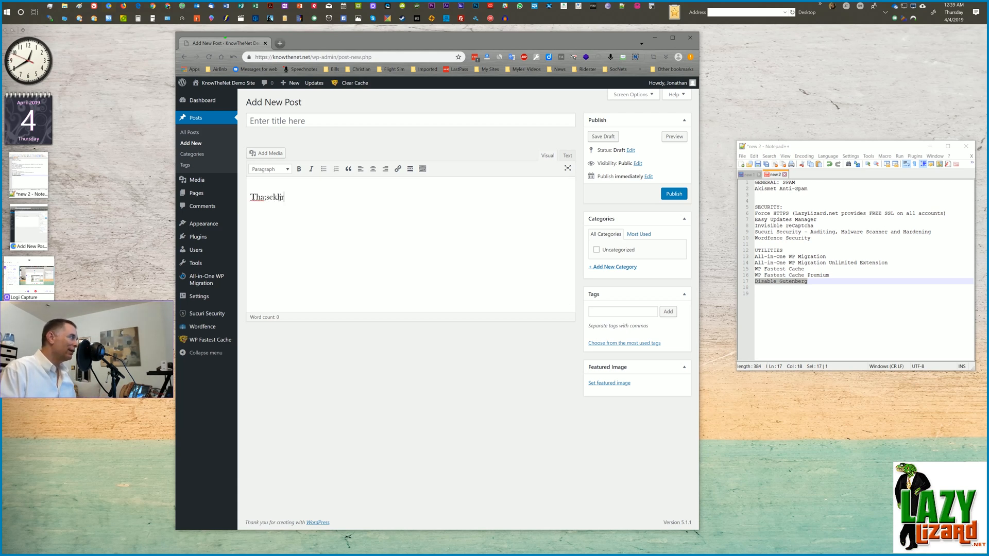
text(h alskdjhf lk)
key(Return)
text(asdf)
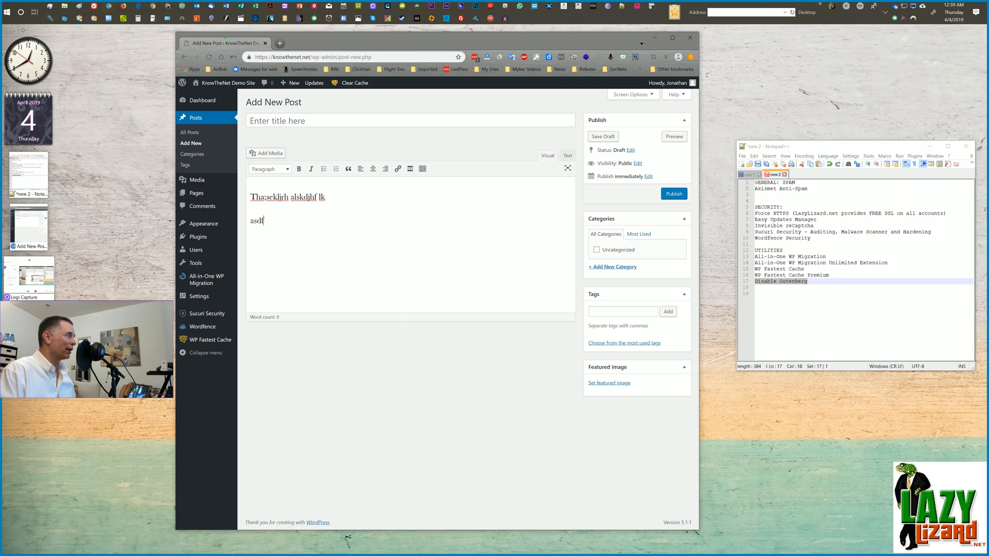
text(alsdkjfhalksdf)
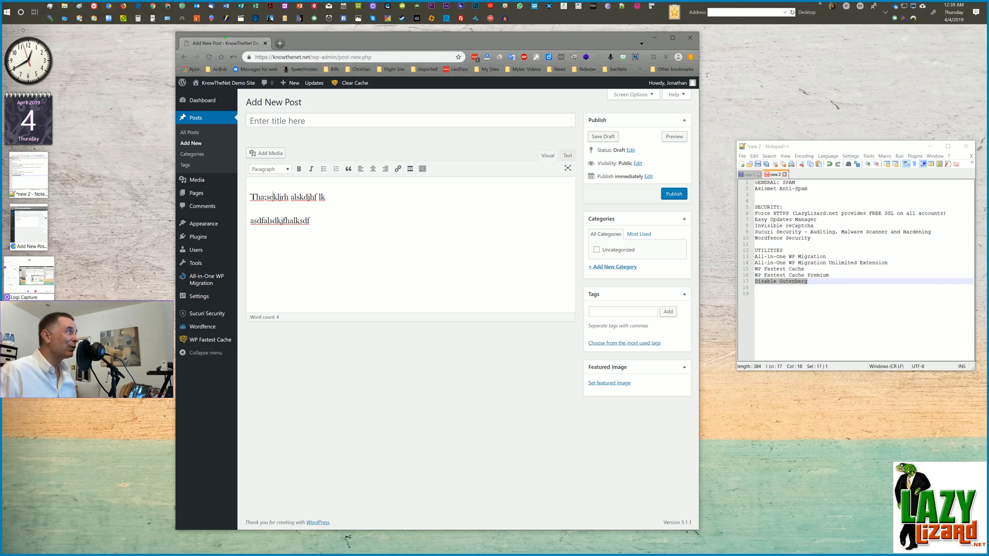
- Delete all the test text from the body of the new post in the classic editor
drag(273, 197, 311, 197)
click(310, 196)
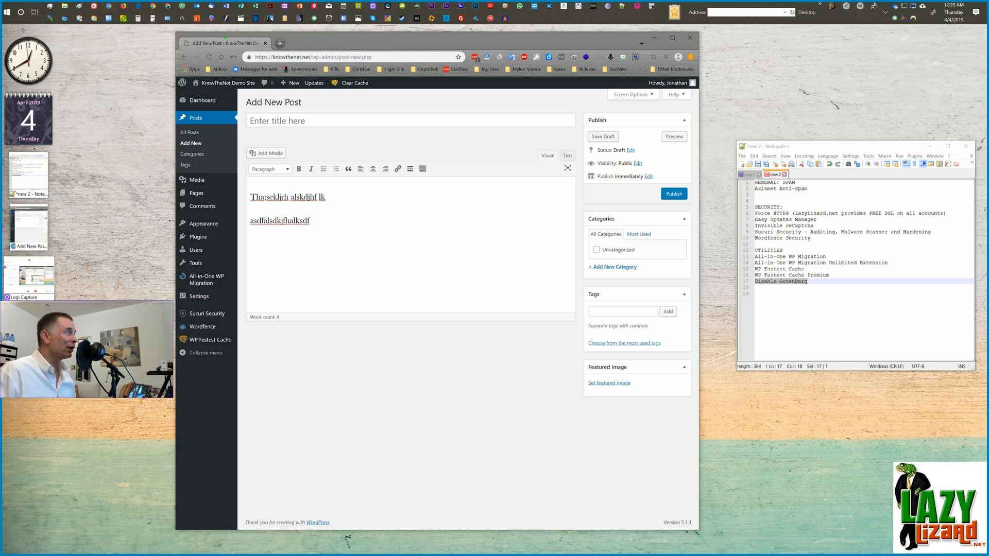
key(ctrl+a)
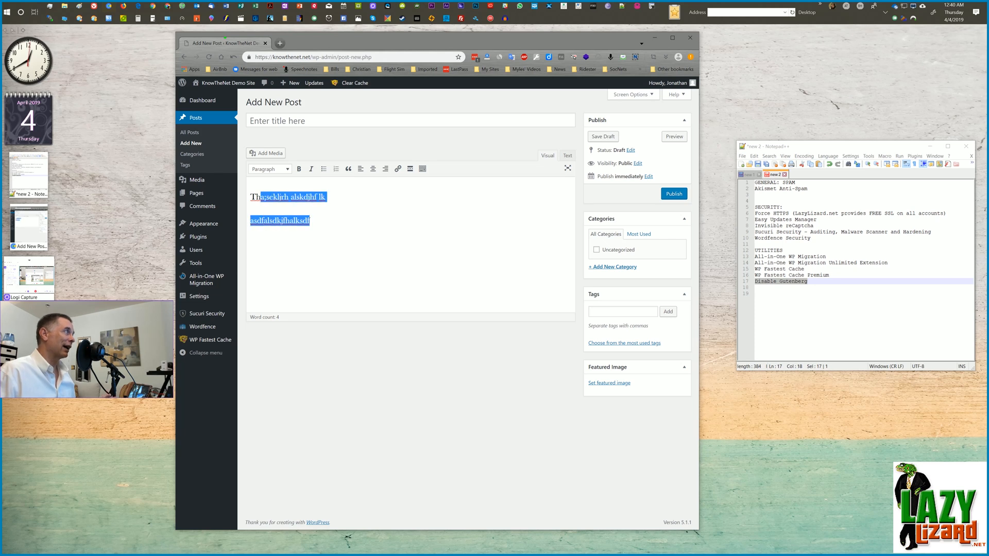
key(BackSpace)
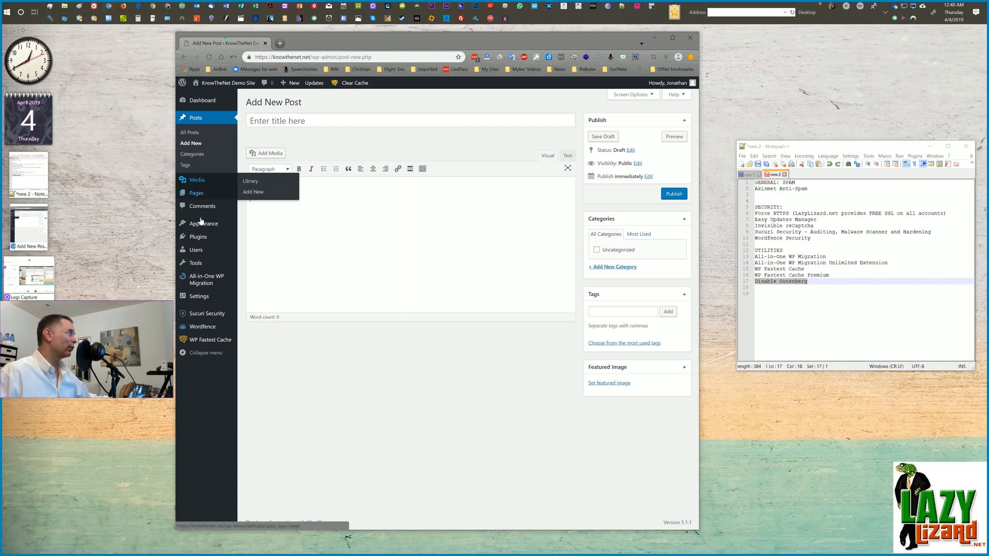
- Leave the post without saving it and look over the list of installed plugins
mouse_move(202, 237)
click(255, 237)
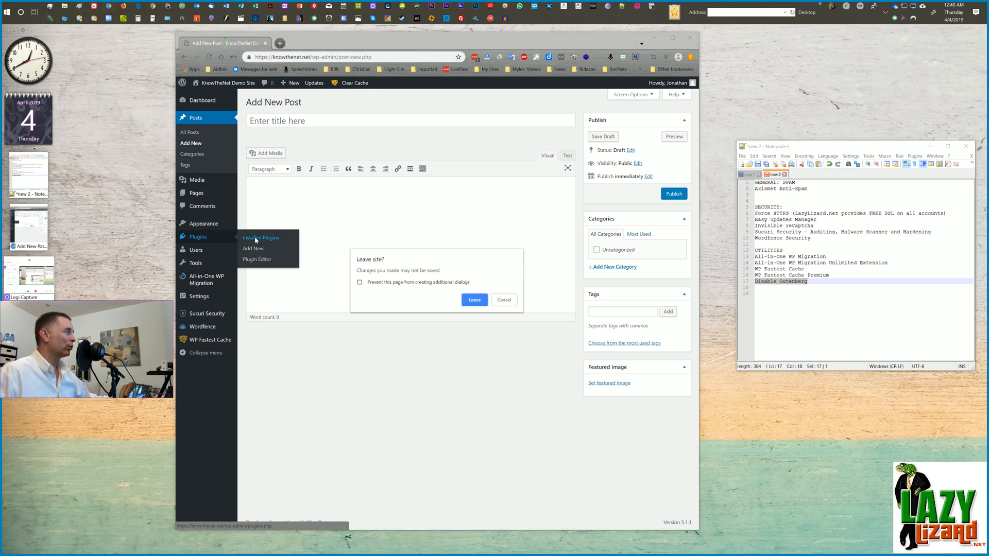
click(469, 300)
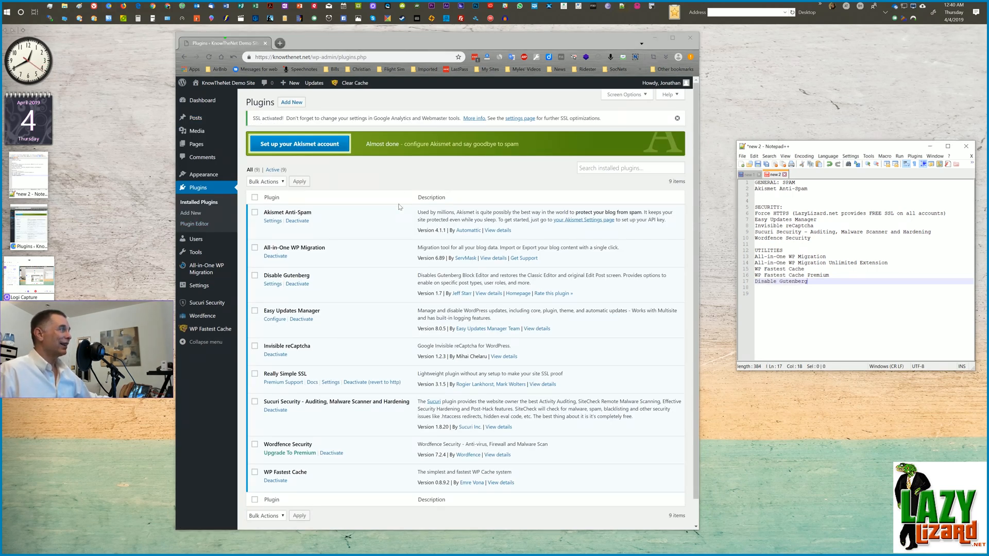
scroll(399, 206, down, 1)
scroll(311, 213, up, 1)
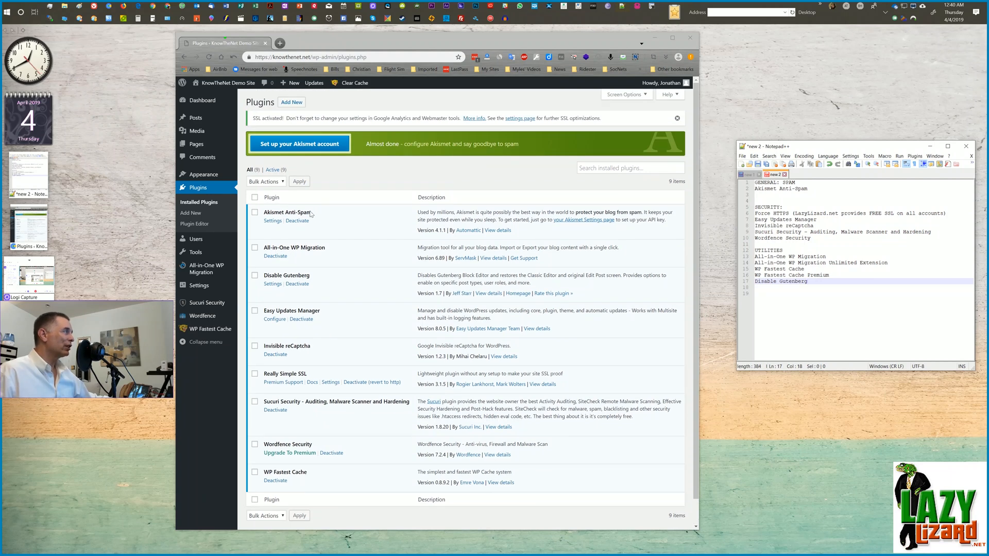
scroll(326, 227, down, 1)
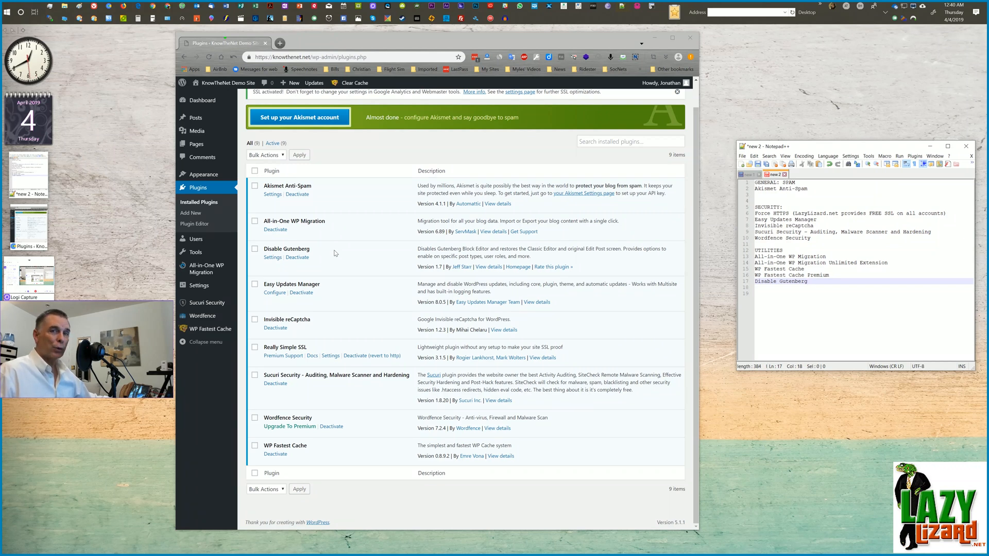
scroll(335, 278, up, 1)
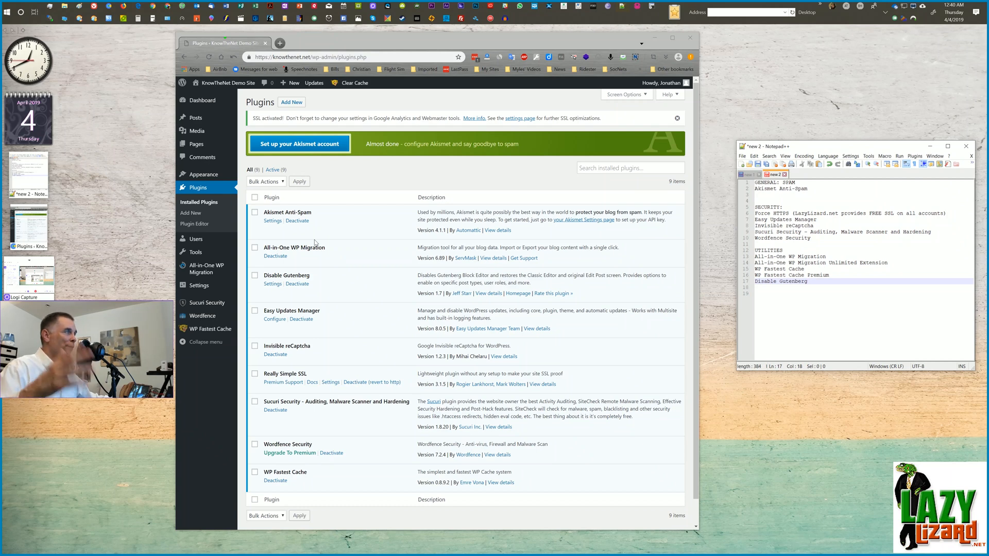
click(333, 172)
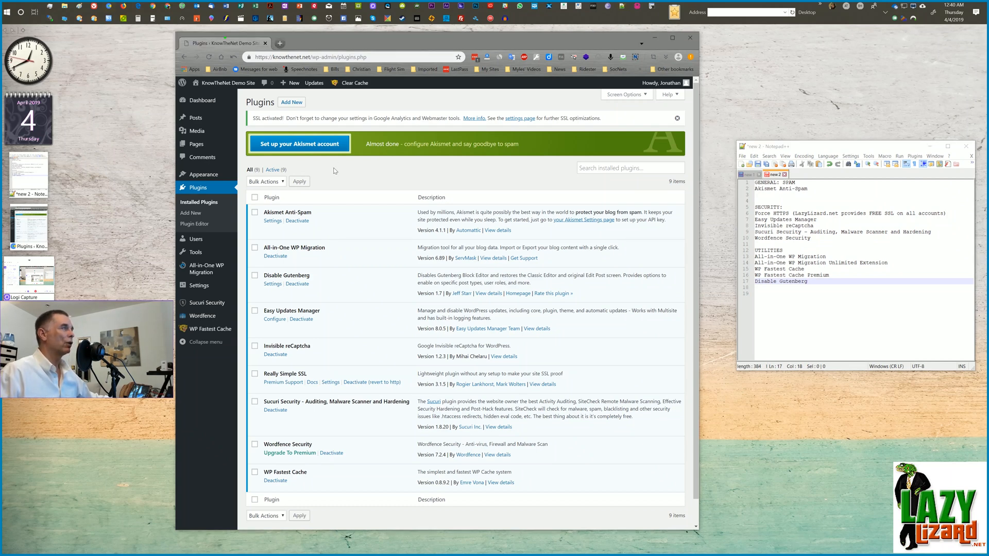